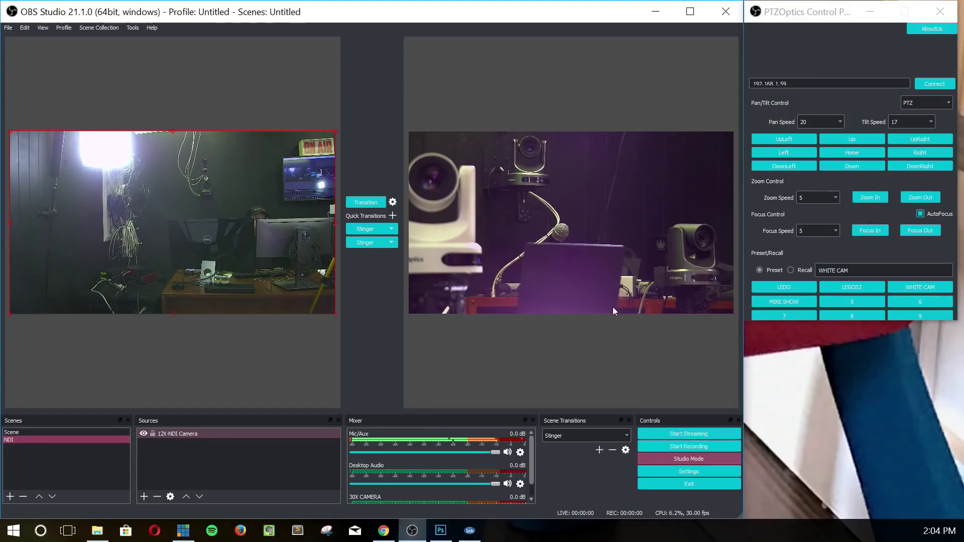
- Turn Studio Mode off and on again, and preview the NDI scene before returning the preview to Scene
click(686, 458)
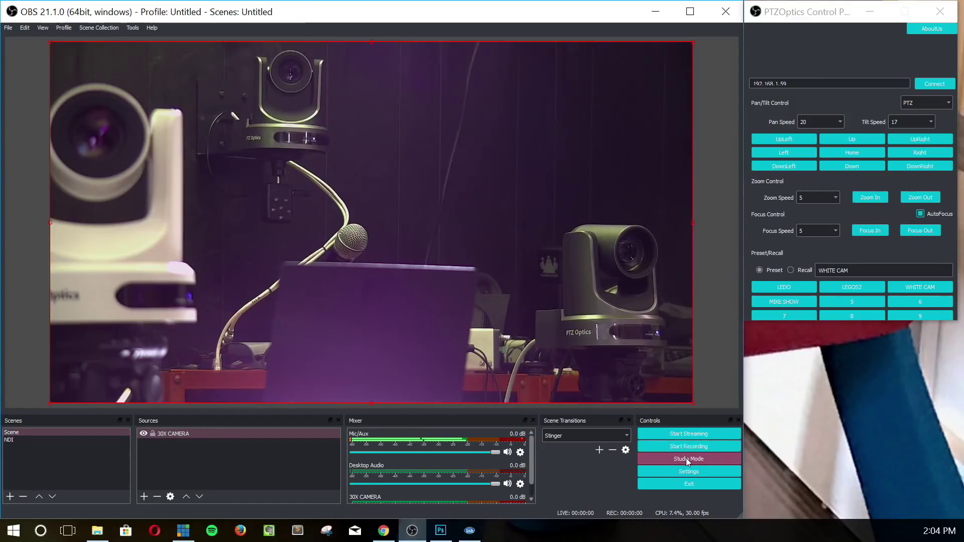
click(686, 458)
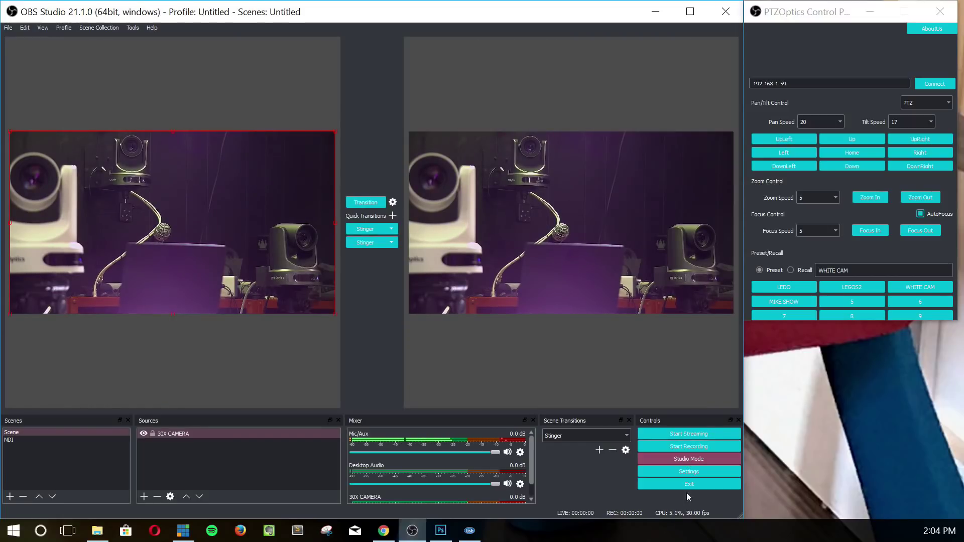
click(63, 441)
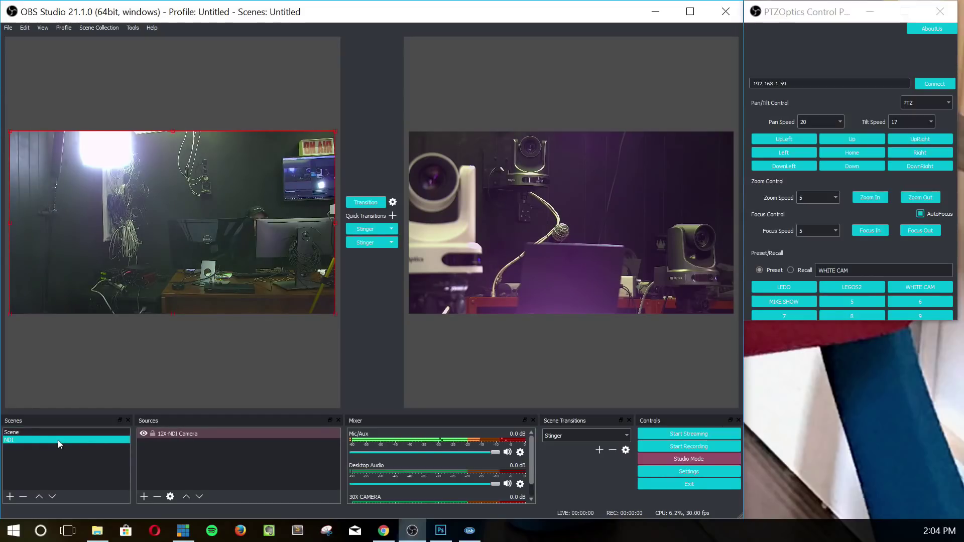
click(55, 433)
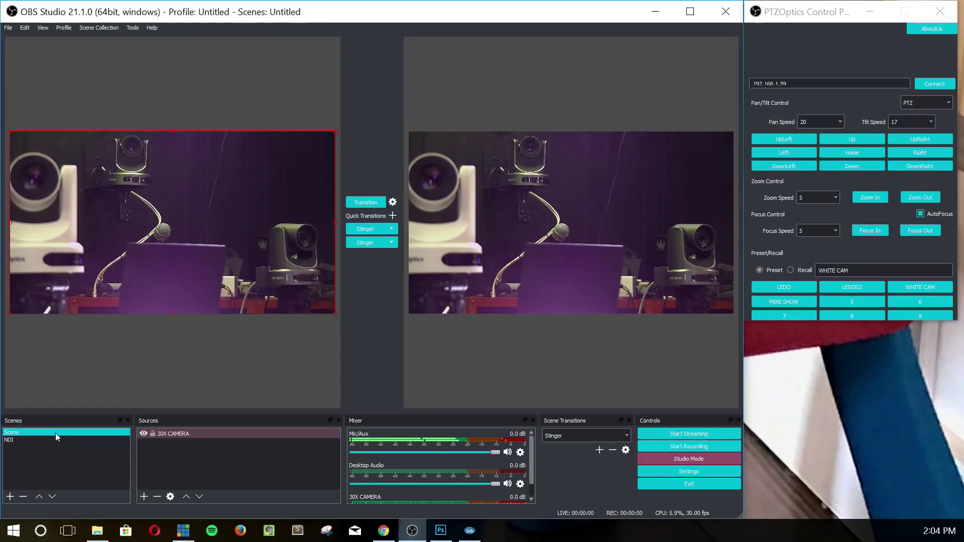
- Load the NDI scene into the preview, transition it to the program output, and transition back to Scene
click(55, 441)
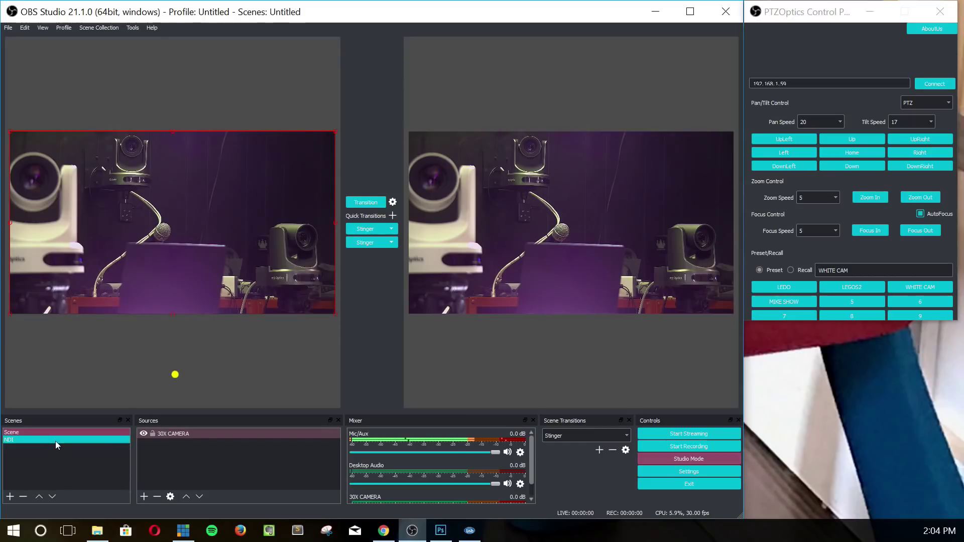
click(377, 198)
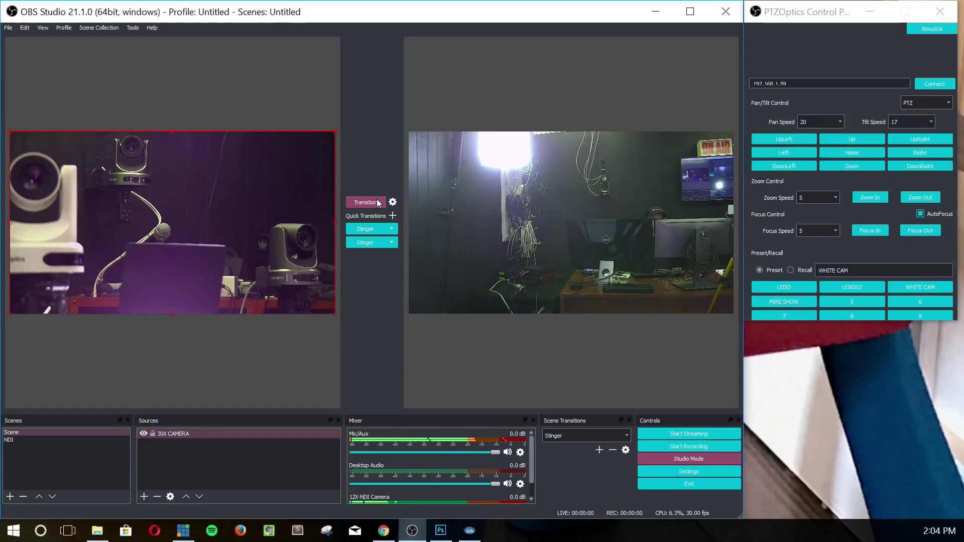
click(377, 199)
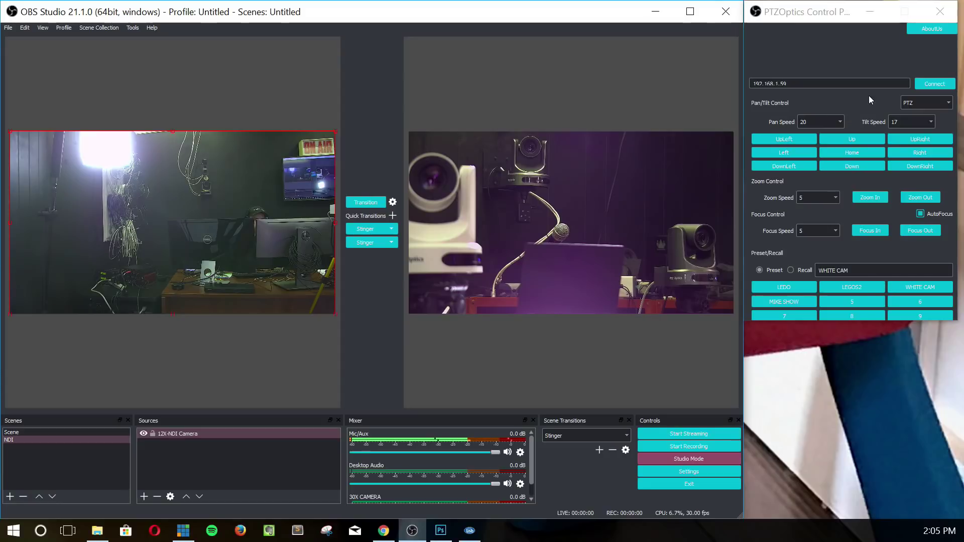
- Try to connect the PTZ controller to the camera at IP address 192.168.1.59
click(933, 84)
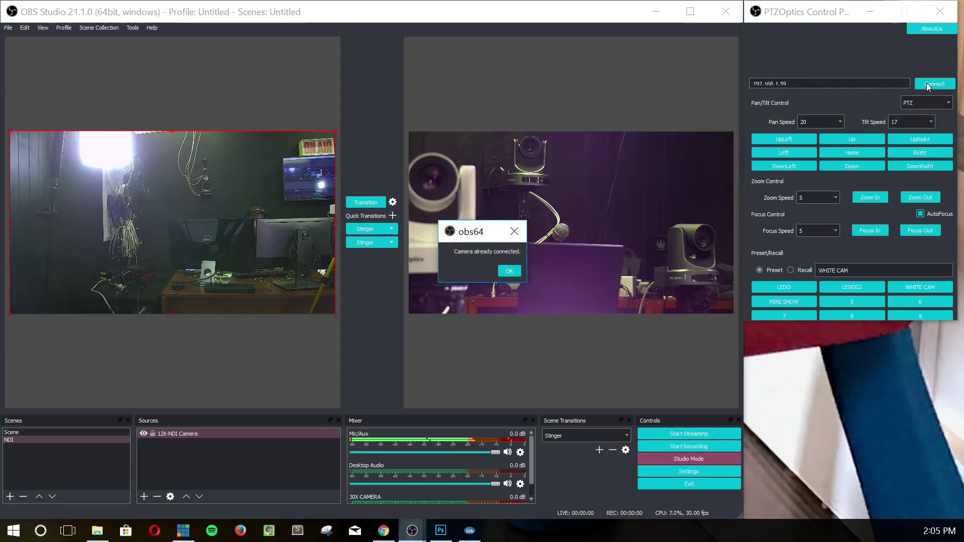
click(510, 271)
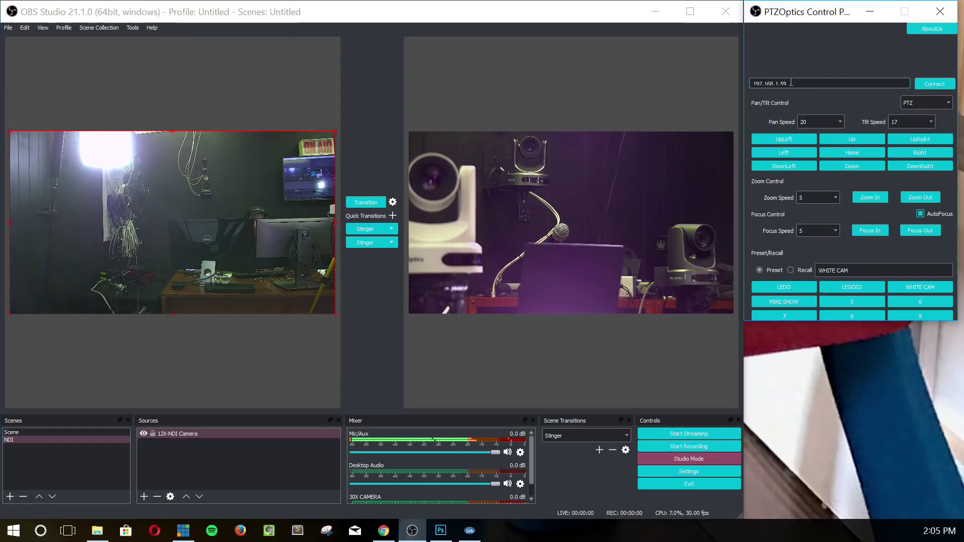
drag(793, 83, 751, 83)
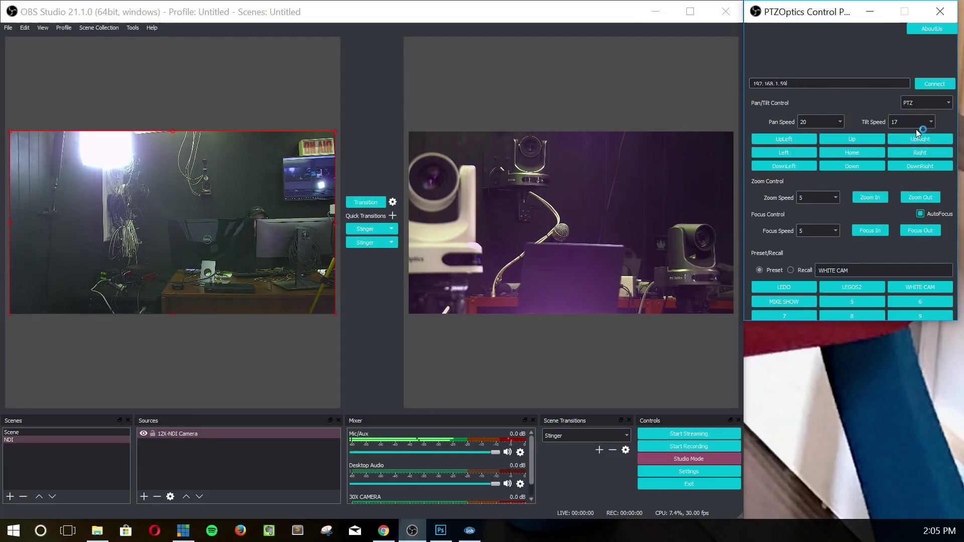
- Pan the live camera right and left, and tilt it up and down
click(916, 156)
click(786, 153)
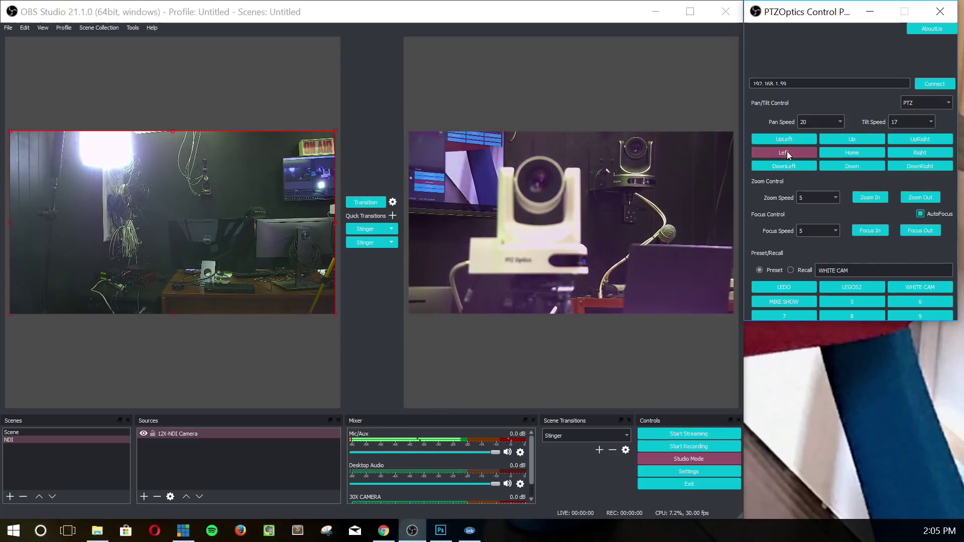
click(848, 138)
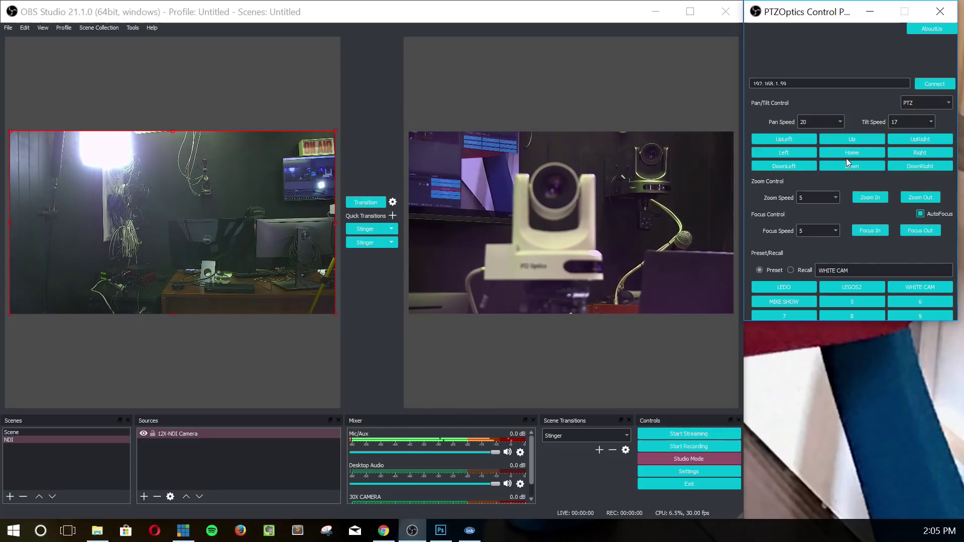
click(849, 166)
click(861, 135)
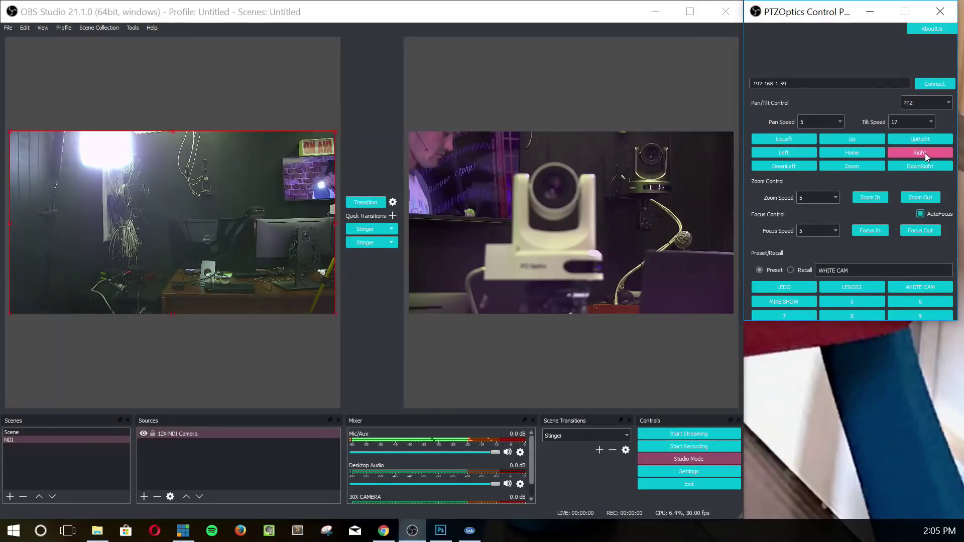
- Pan the camera right and back left at pan speed 5
click(925, 153)
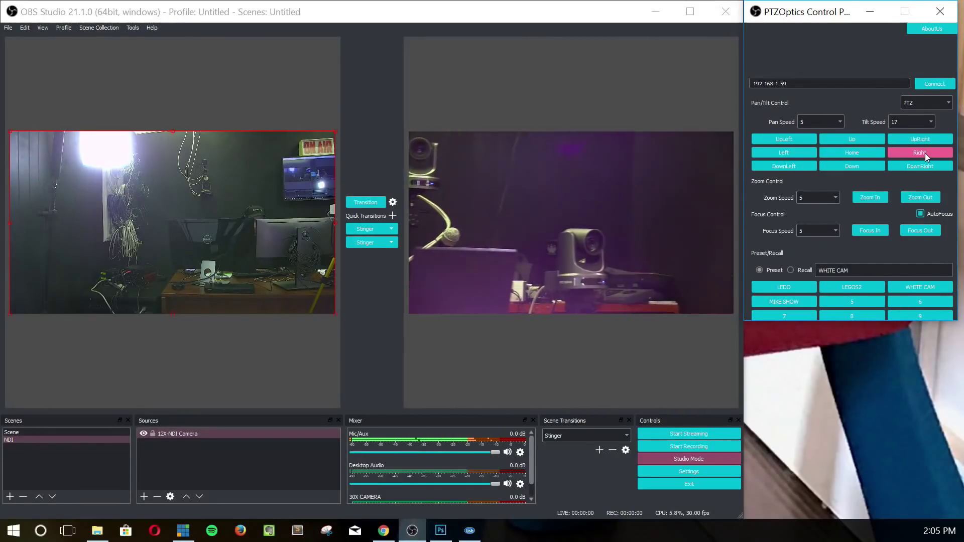
click(809, 152)
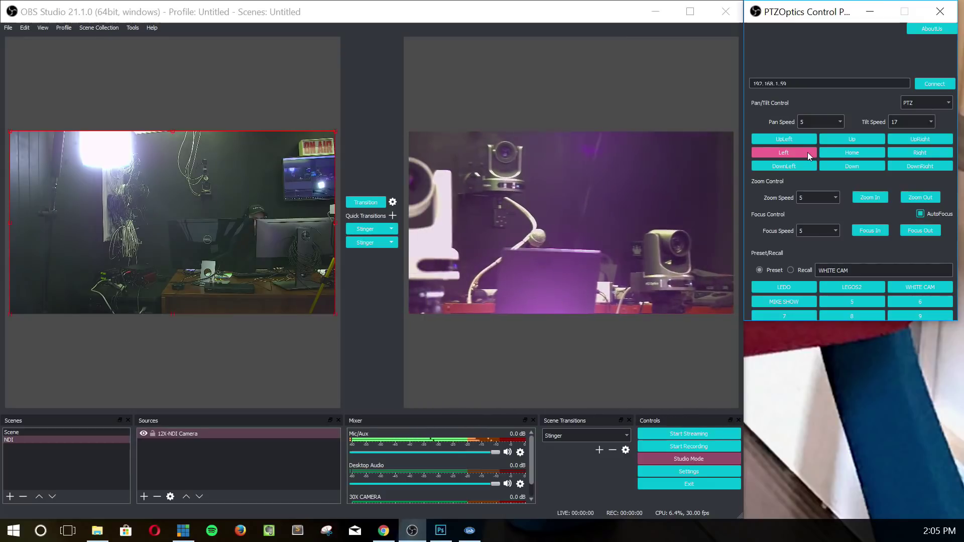
- Set the pan speed to 23 and pan the camera left and right, ending with the white camera in frame
click(819, 122)
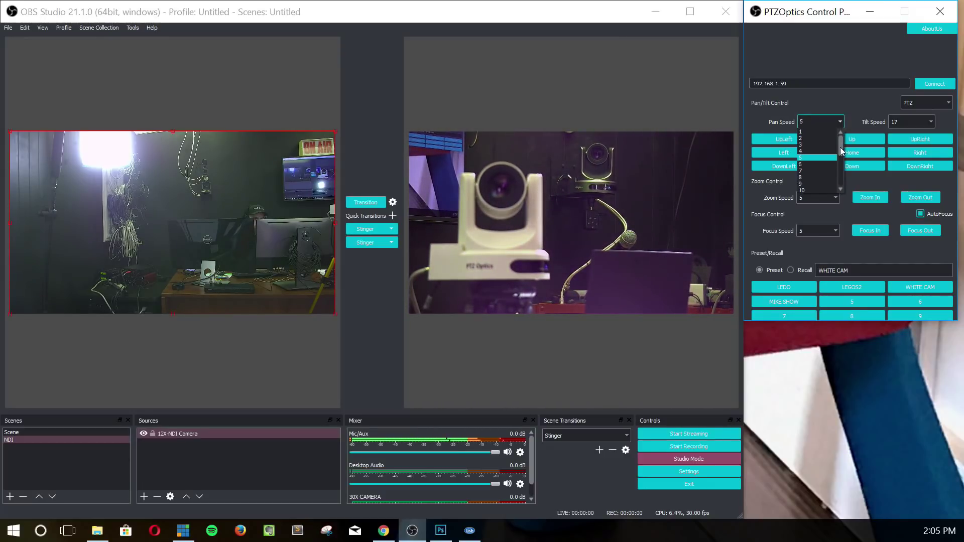
drag(840, 146, 838, 188)
click(821, 186)
click(793, 153)
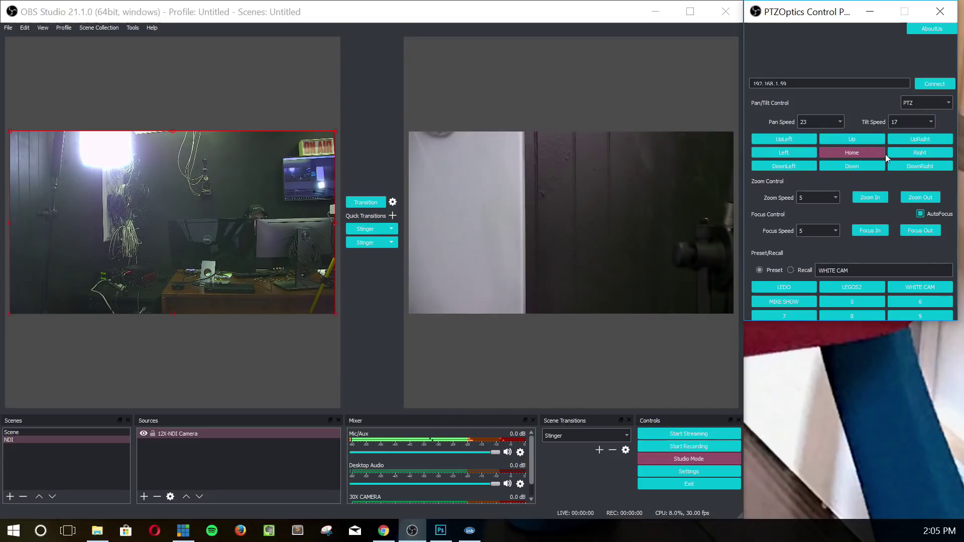
click(905, 148)
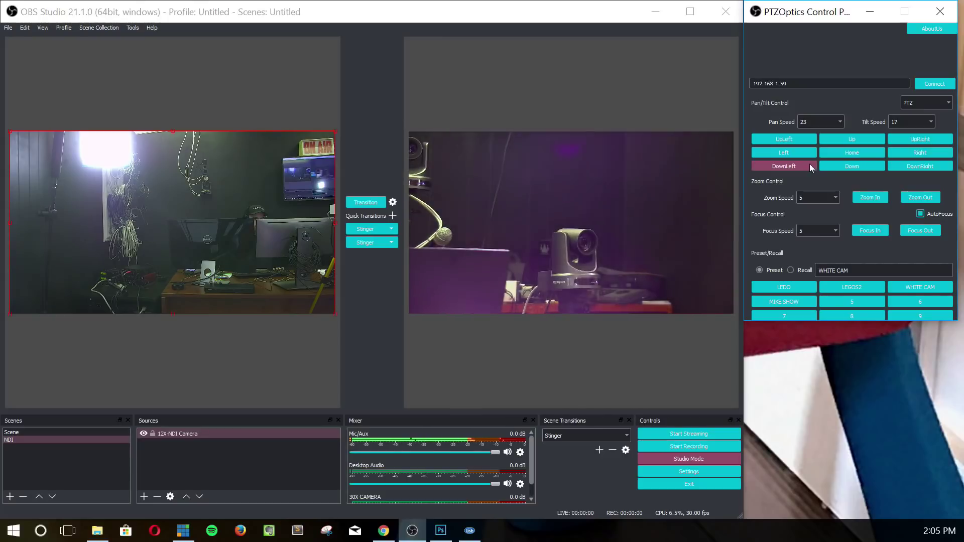
click(785, 152)
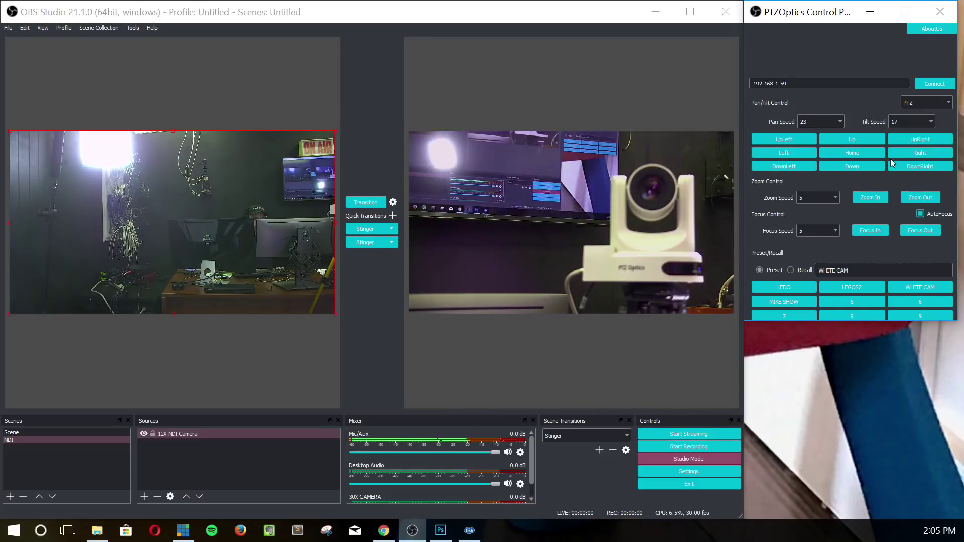
click(912, 156)
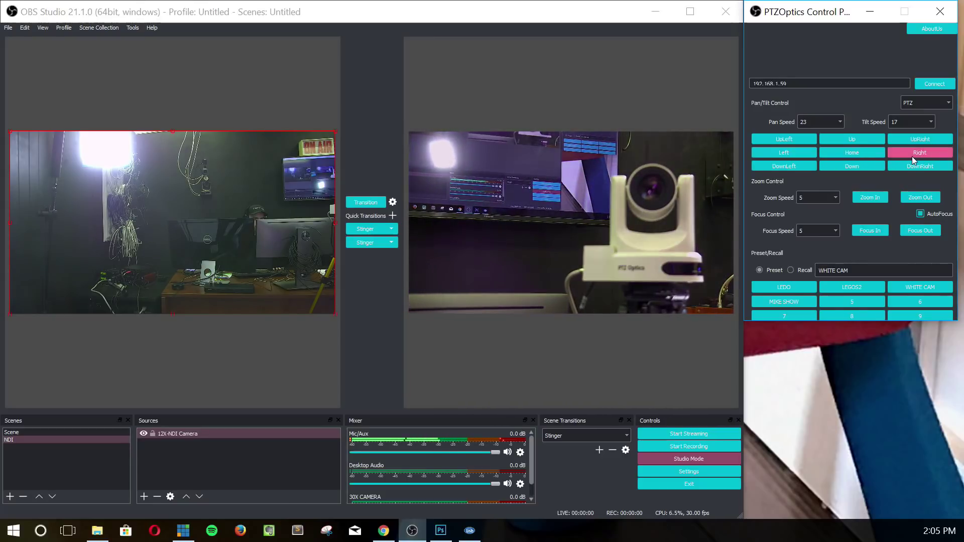
- Turn off autofocus and adjust the camera's focus manually out and in on the white camera
click(920, 213)
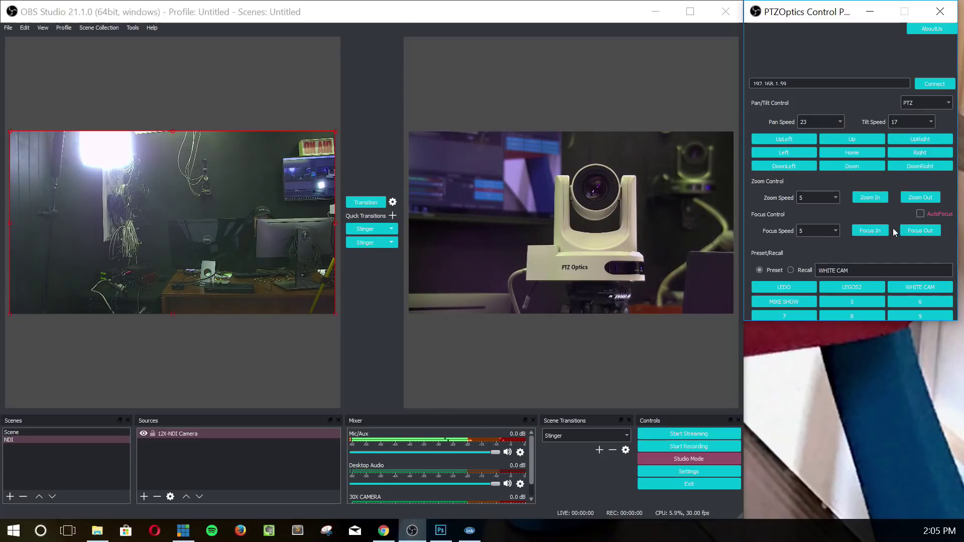
click(909, 230)
click(880, 231)
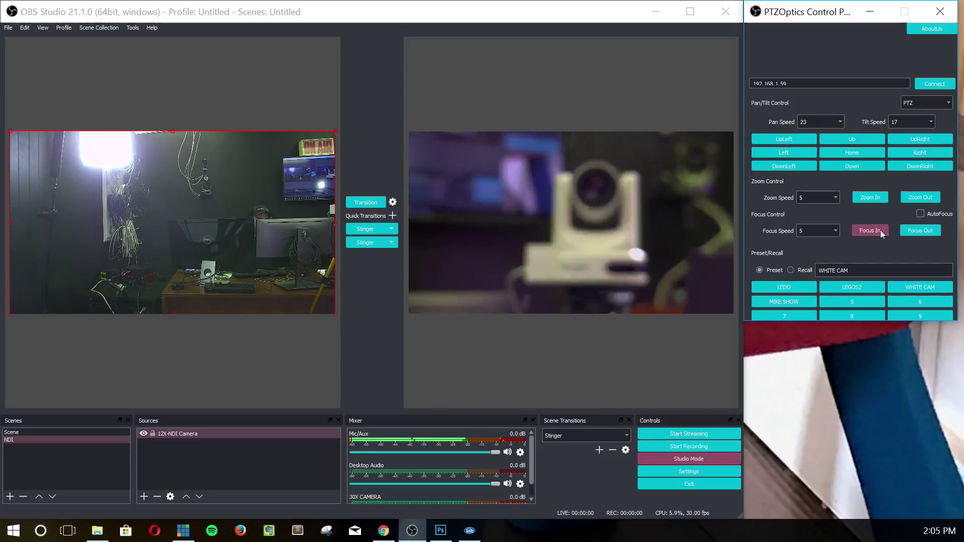
click(921, 233)
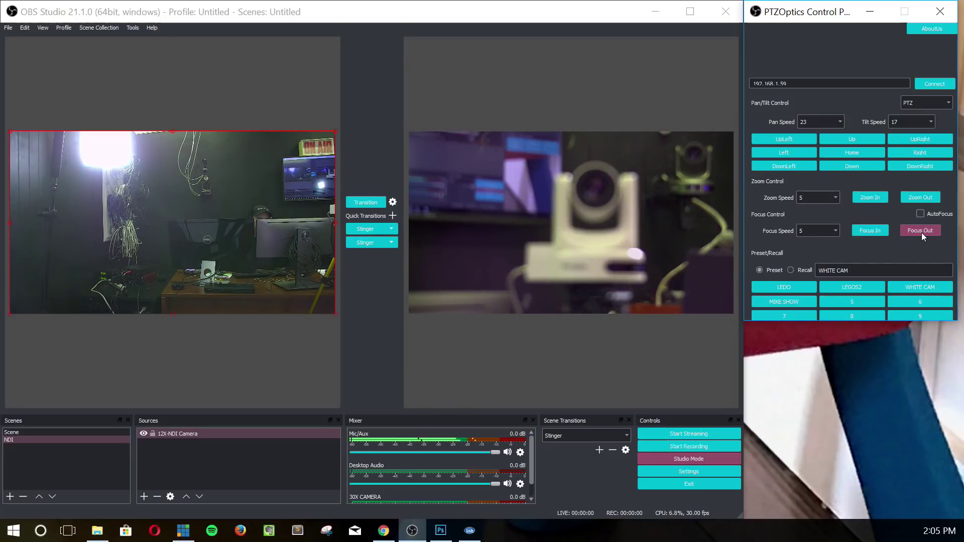
click(871, 231)
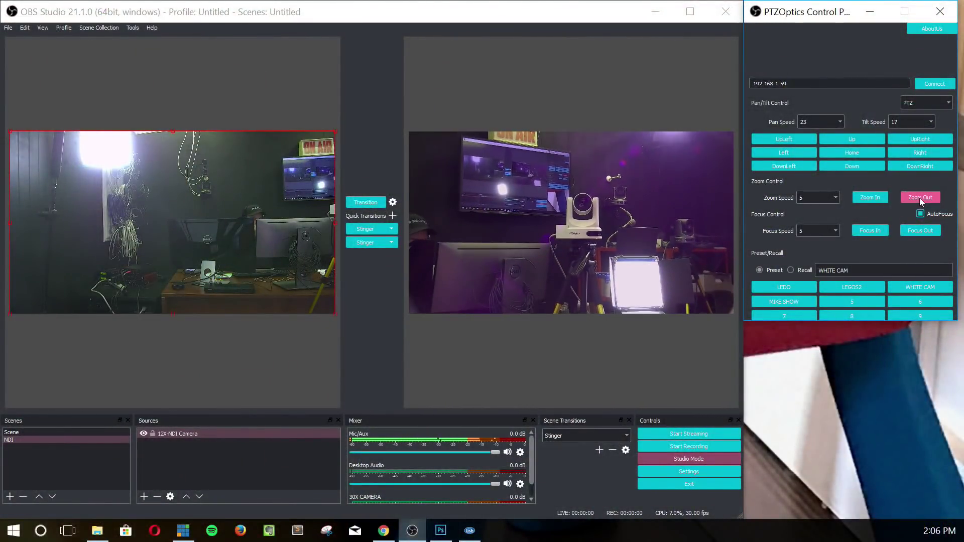
- Zoom the camera in and back out to a wide view of the room
click(864, 196)
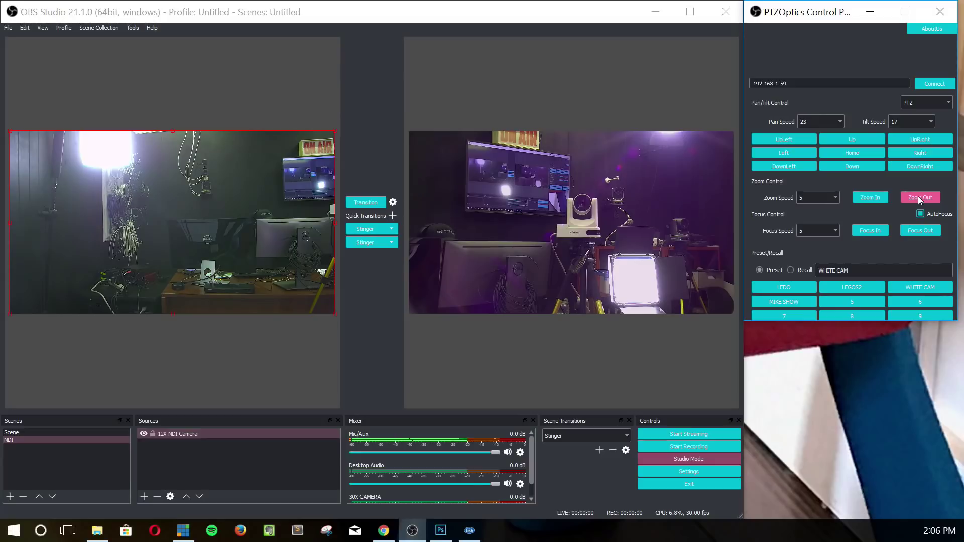
click(919, 196)
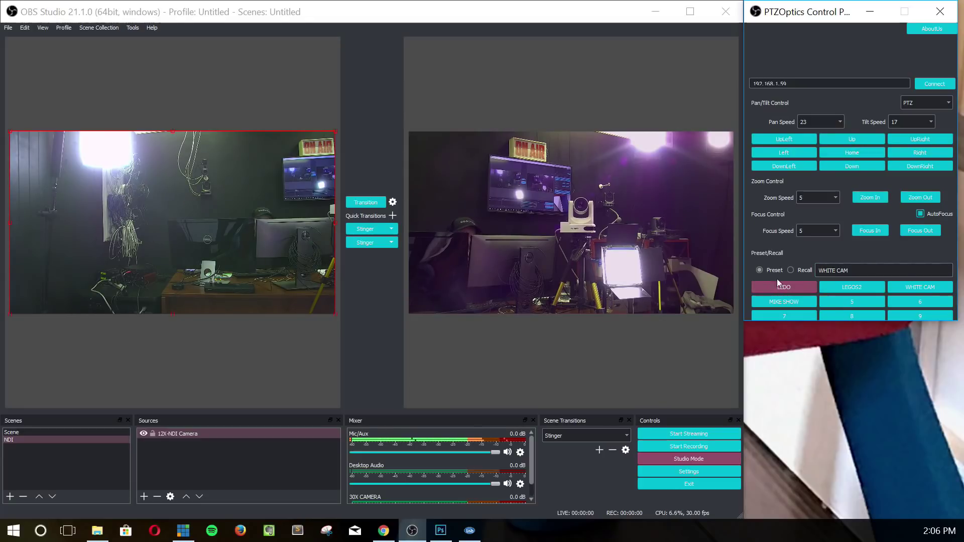
- Switch the preset buttons to Recall mode and recall the first stored camera preset
click(800, 305)
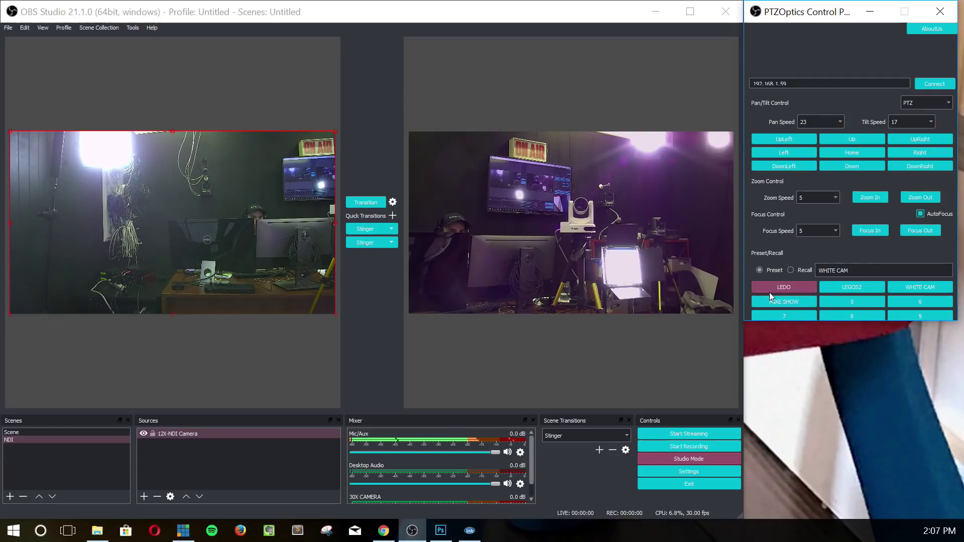
click(760, 270)
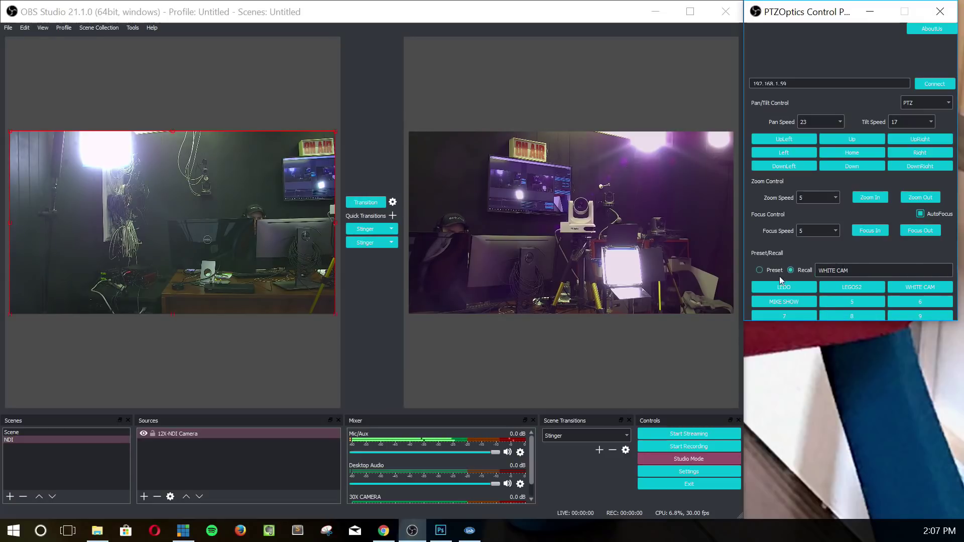
click(791, 285)
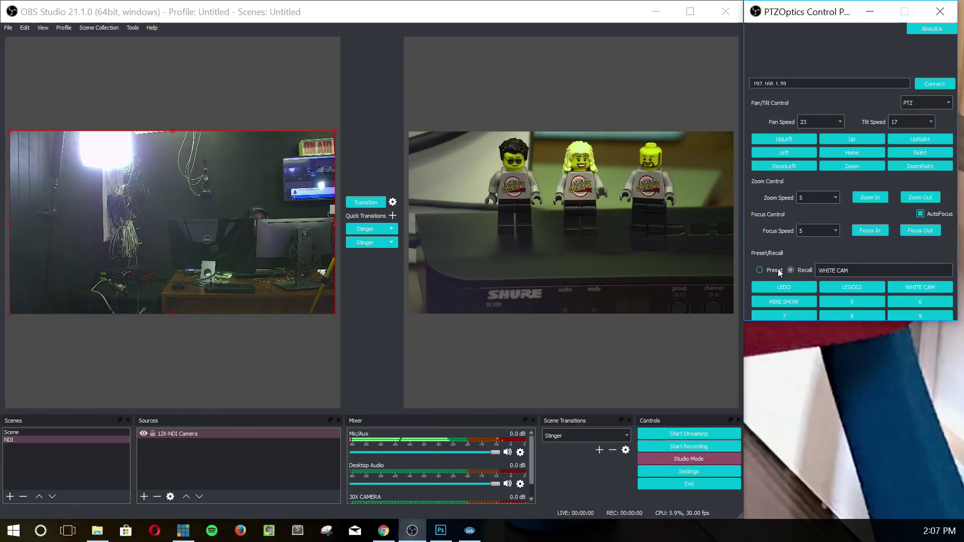
- Switch the preset buttons to Preset mode, then zoom, pan and tilt the camera to a close view of the gray PTZOptics camera
click(779, 270)
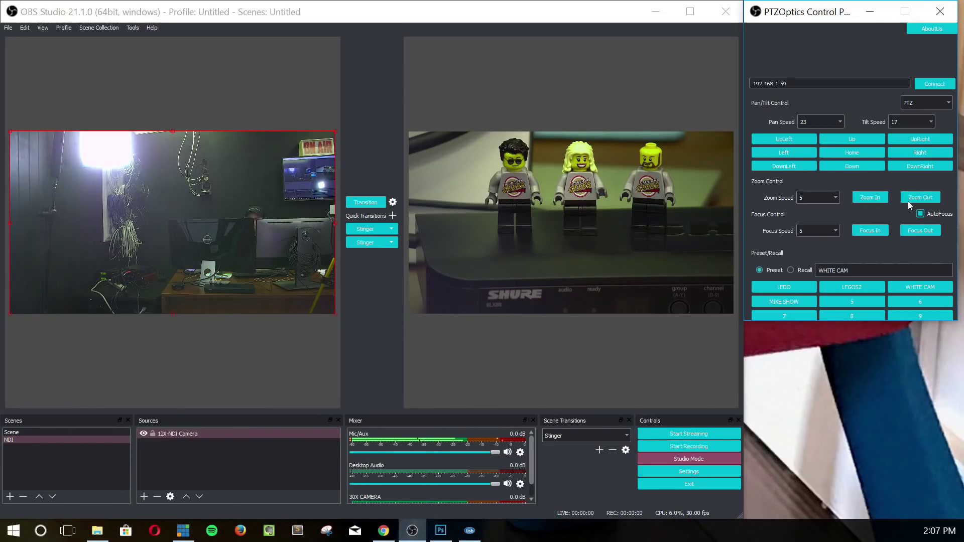
click(920, 197)
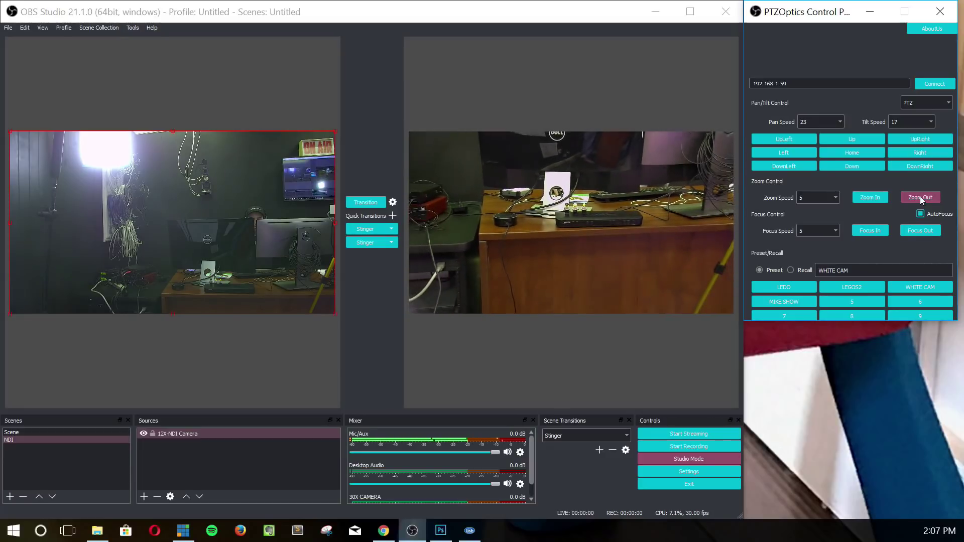
click(915, 154)
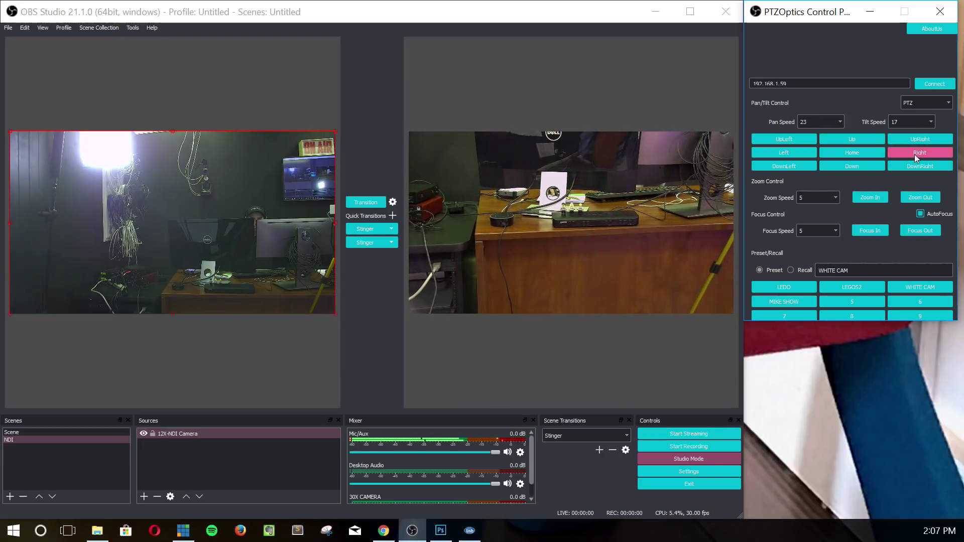
click(862, 138)
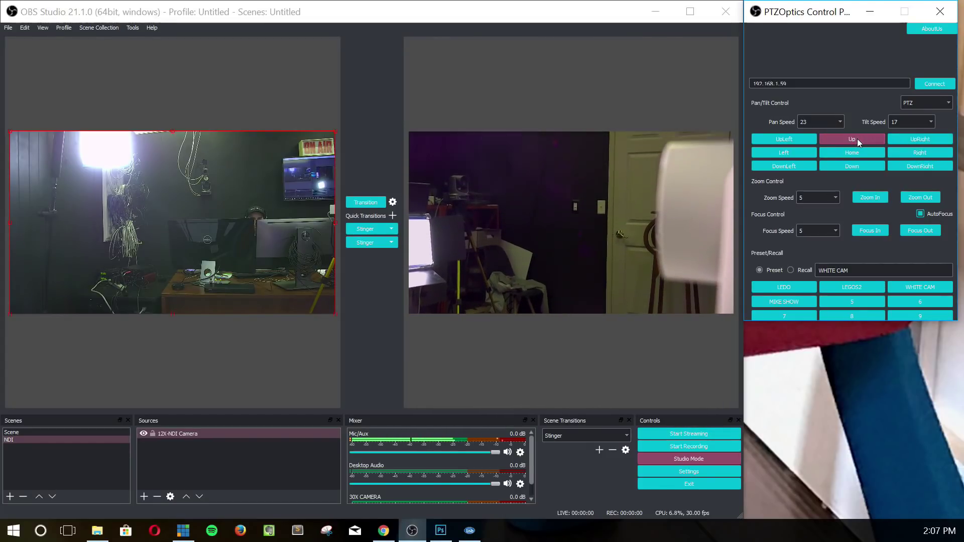
click(791, 150)
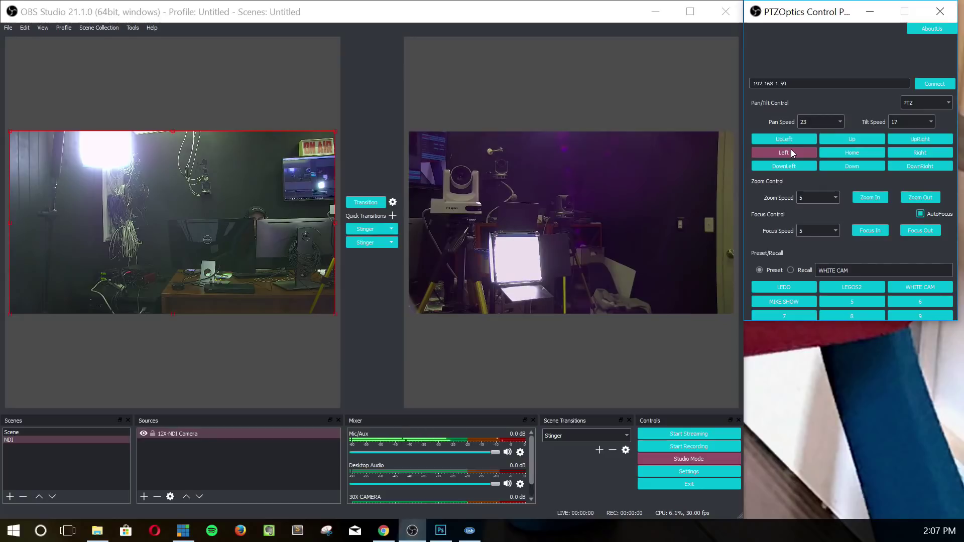
click(869, 197)
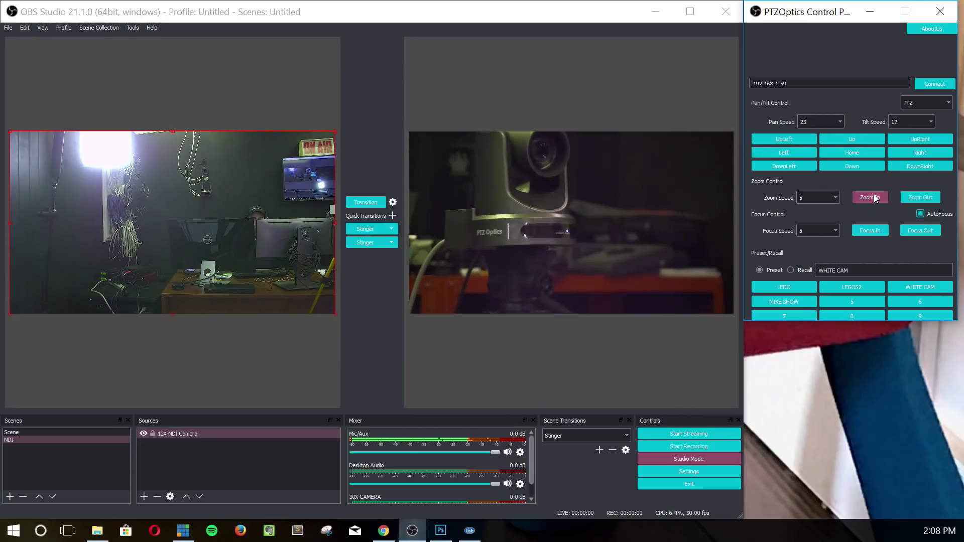
click(782, 137)
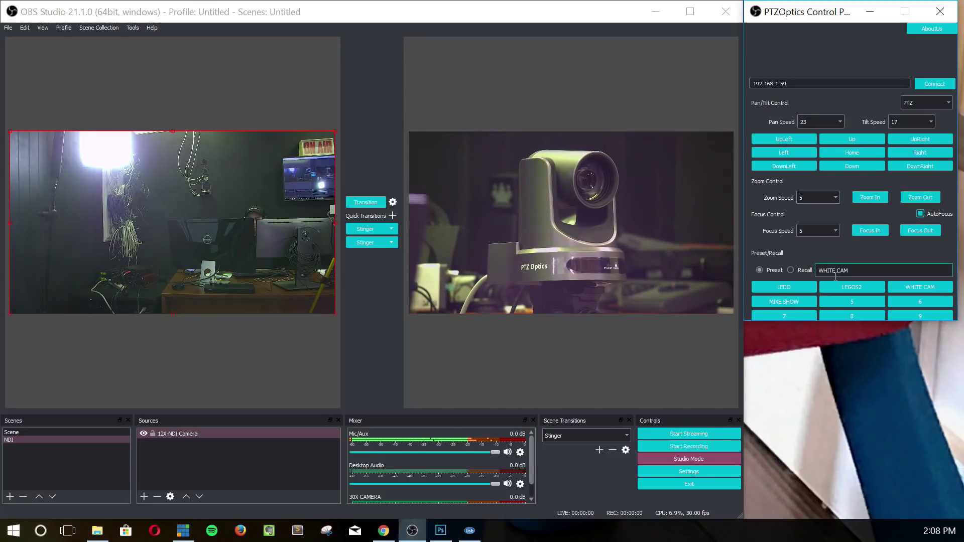
- Store the current camera view in preset slot 5 under the name GRAY CAM
double_click(857, 272)
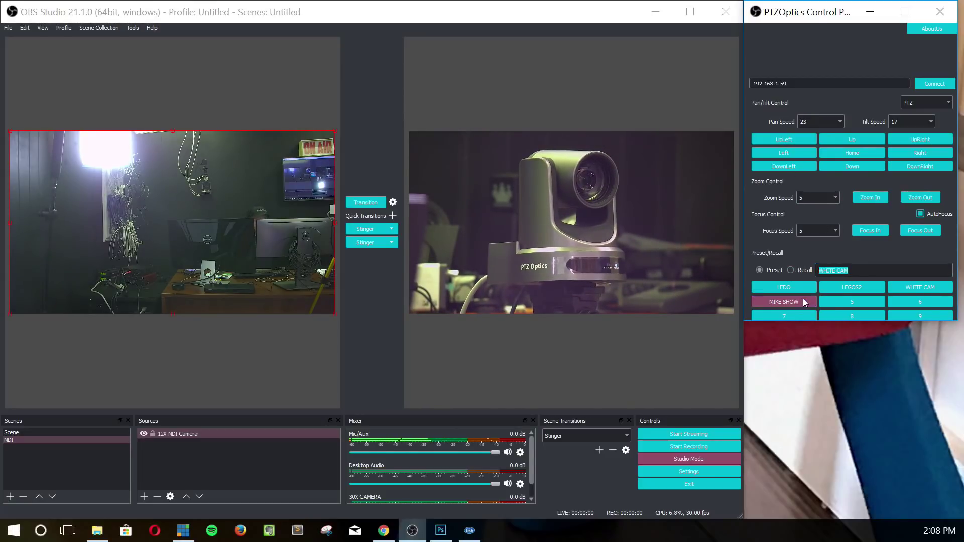
text(GRAY CAM)
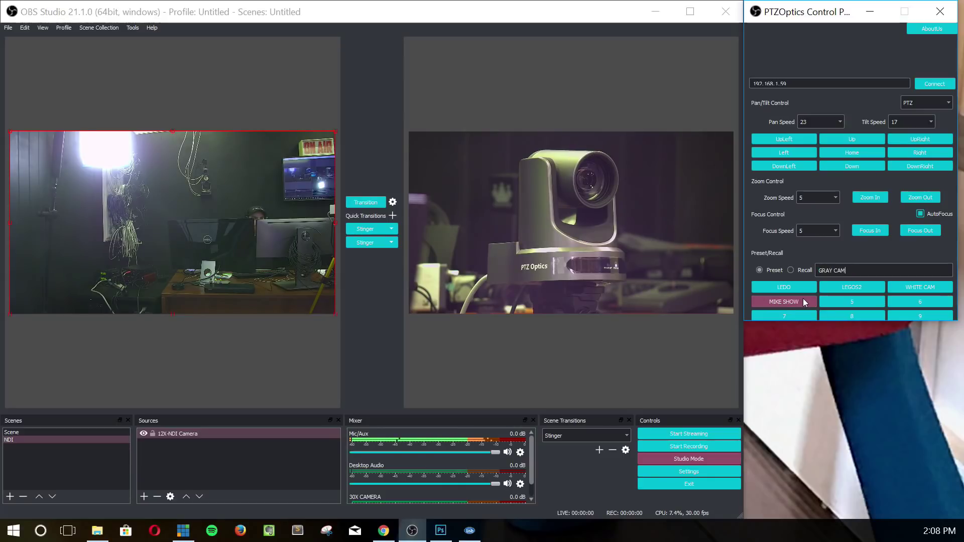
click(857, 303)
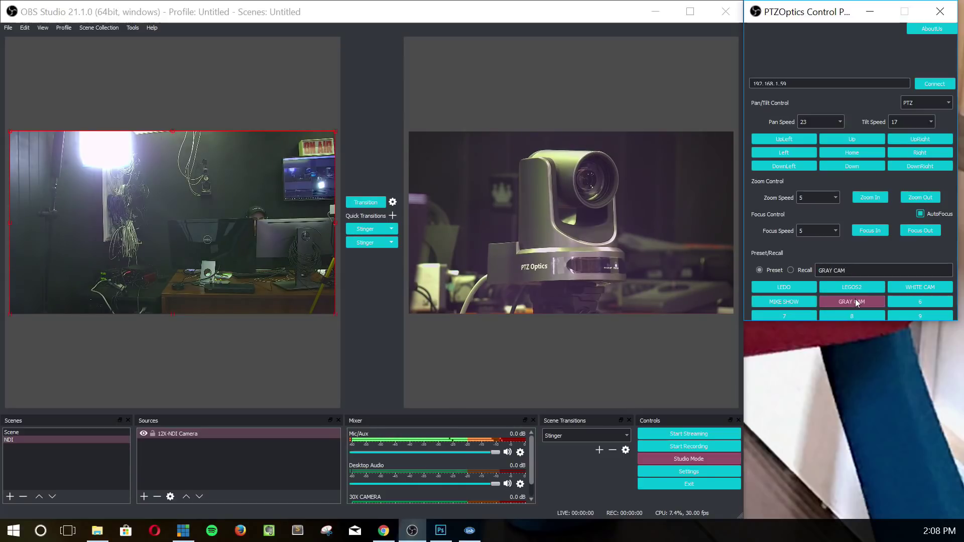
- Switch the preset buttons to Recall mode and recall WHITE CAM, GRAY CAM, LEDO and WHITE CAM in turn
click(909, 289)
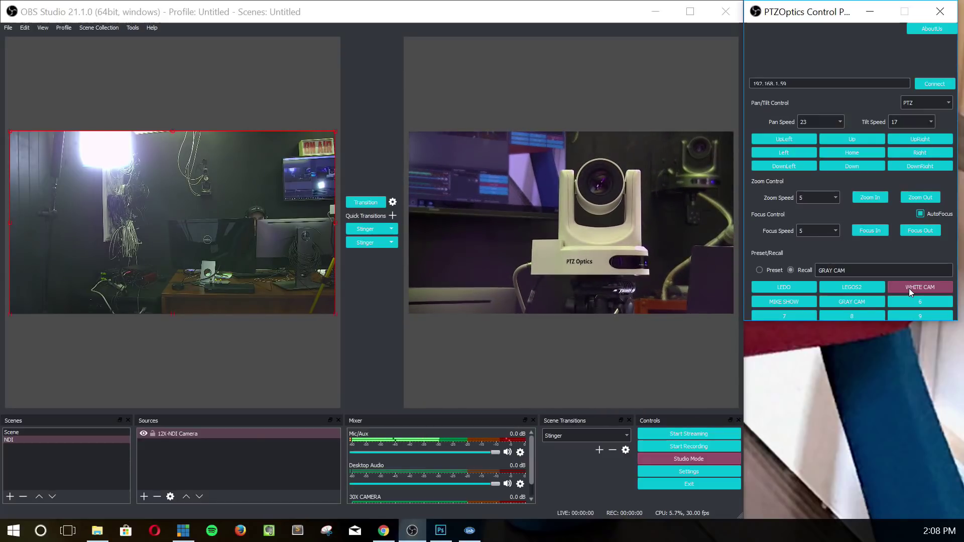
click(864, 302)
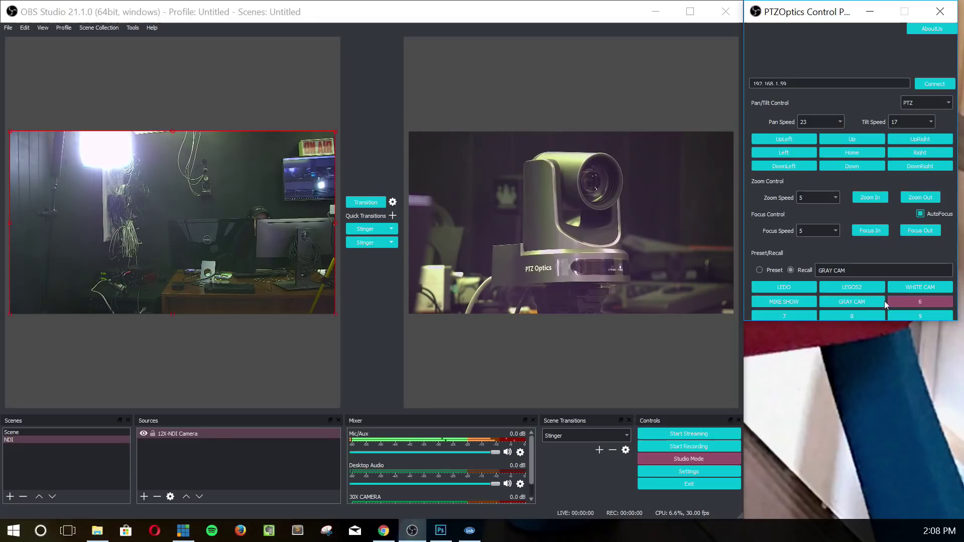
click(795, 289)
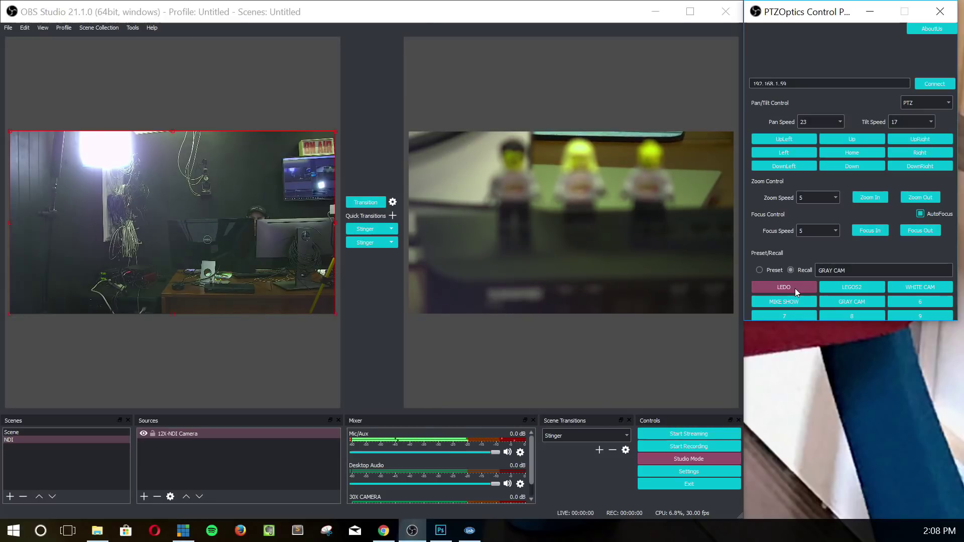
click(916, 286)
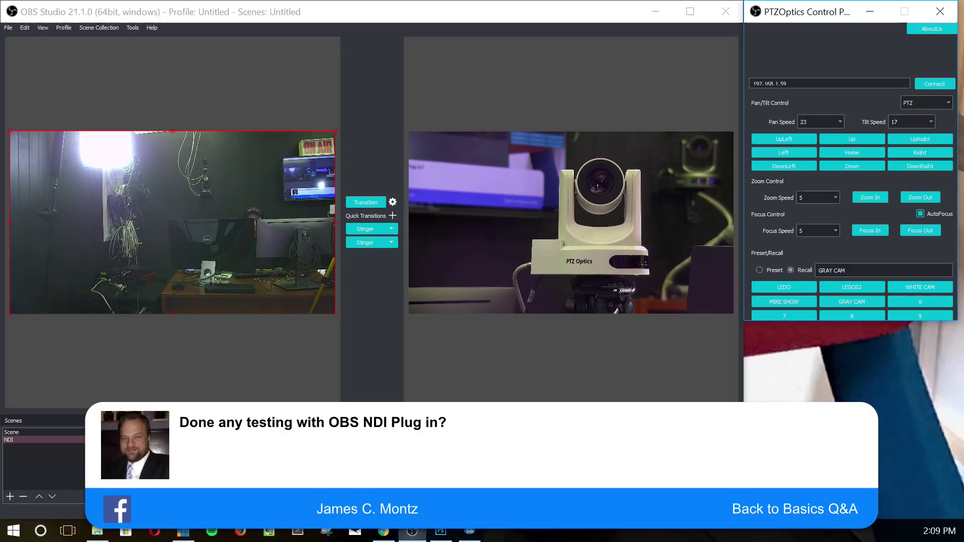
- Turn off Studio Mode and set the interface theme to Default in the general settings
click(689, 462)
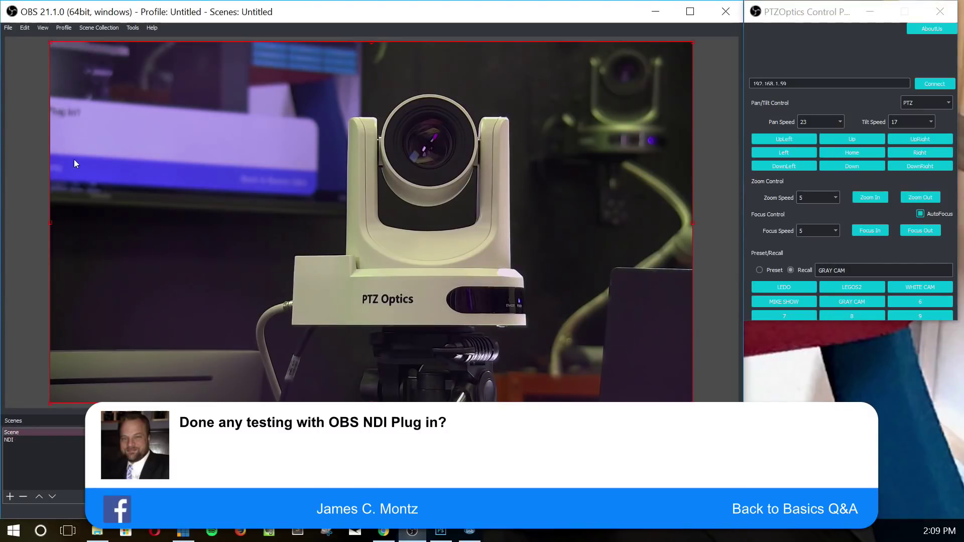
click(8, 27)
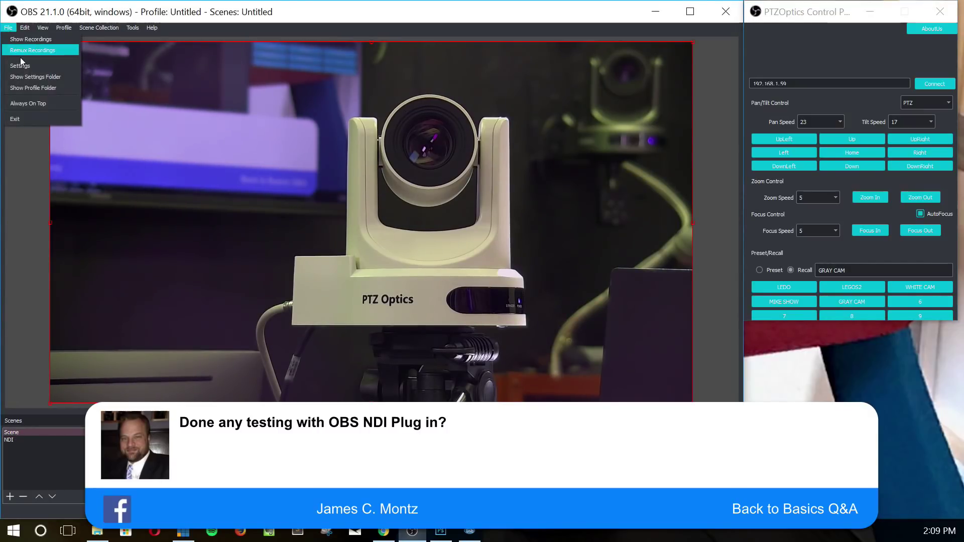
click(44, 66)
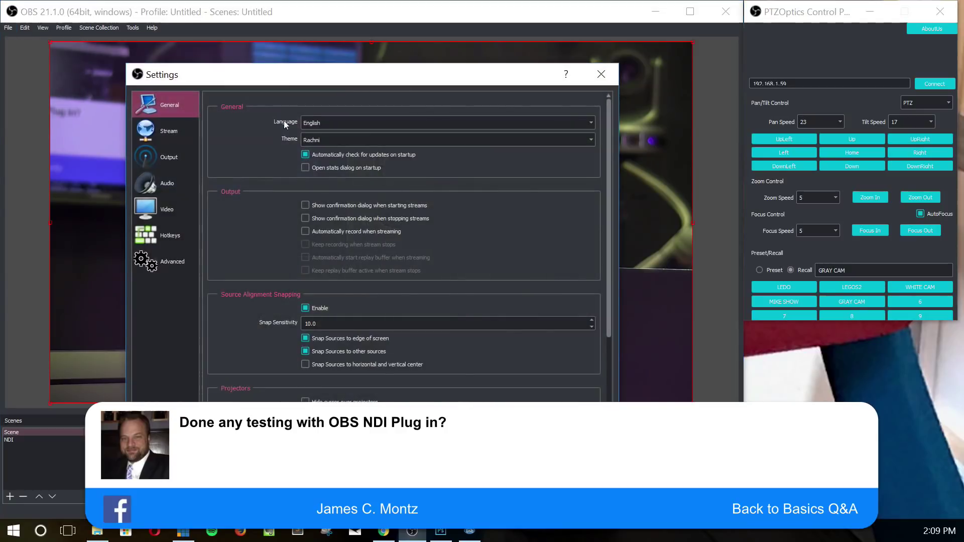
click(324, 139)
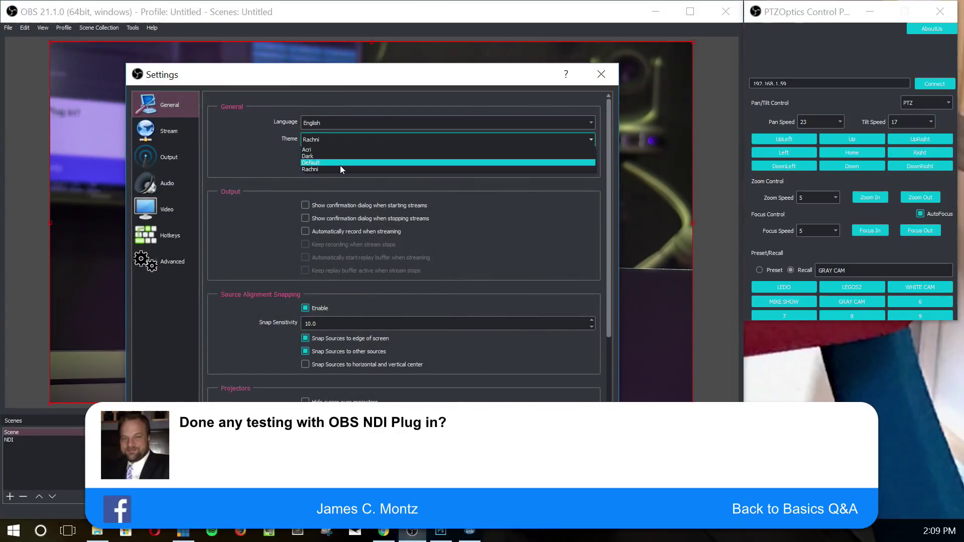
click(339, 163)
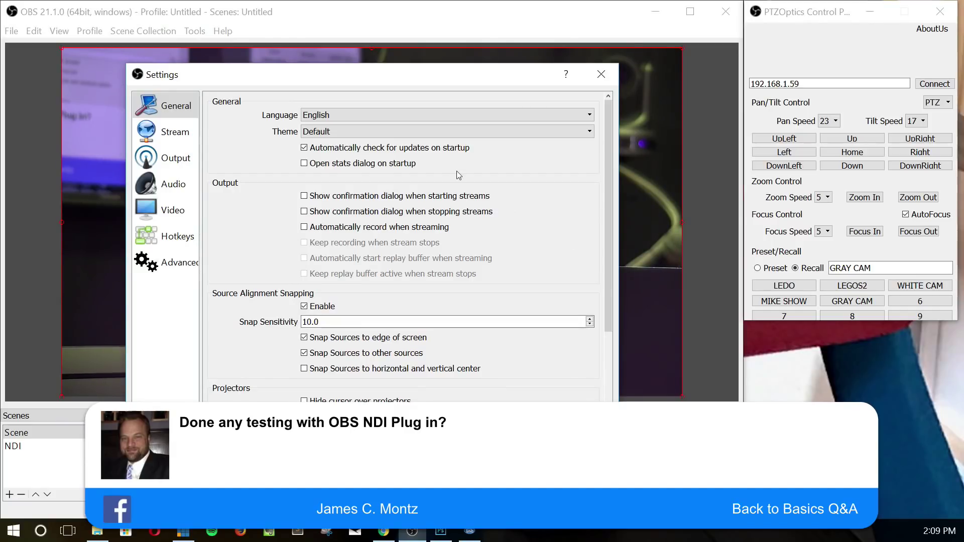
- Set the interface theme to Rachni, confirm the settings and turn Studio Mode back on
click(391, 130)
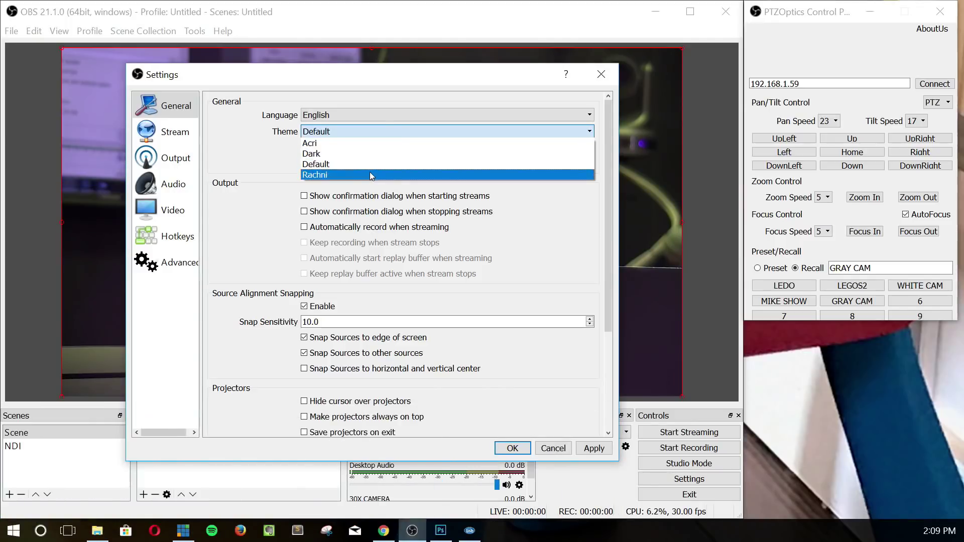
click(380, 185)
key(Down)
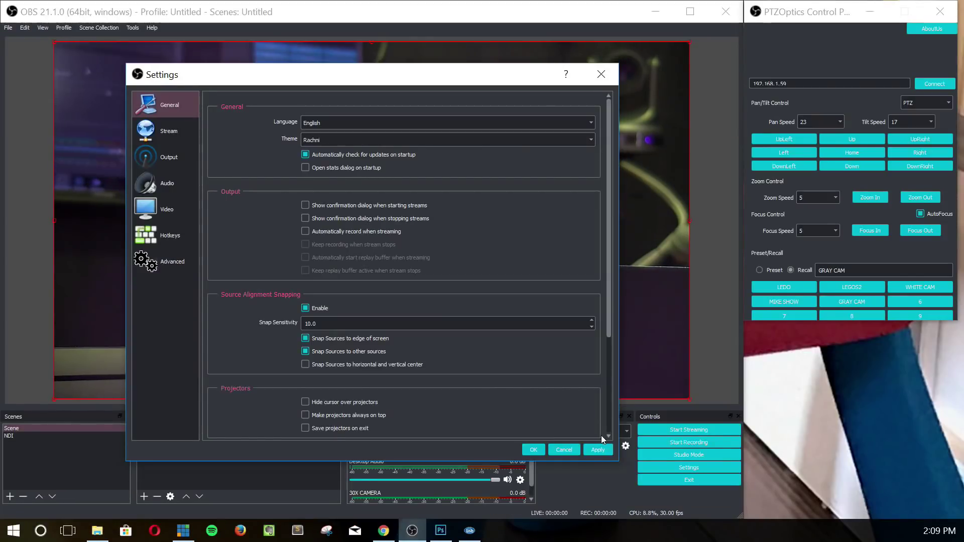
click(533, 450)
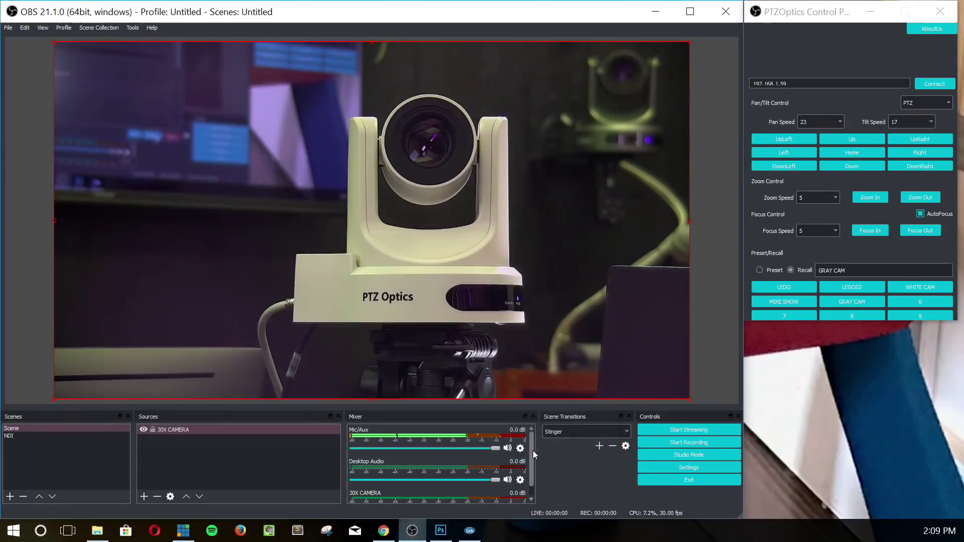
click(657, 454)
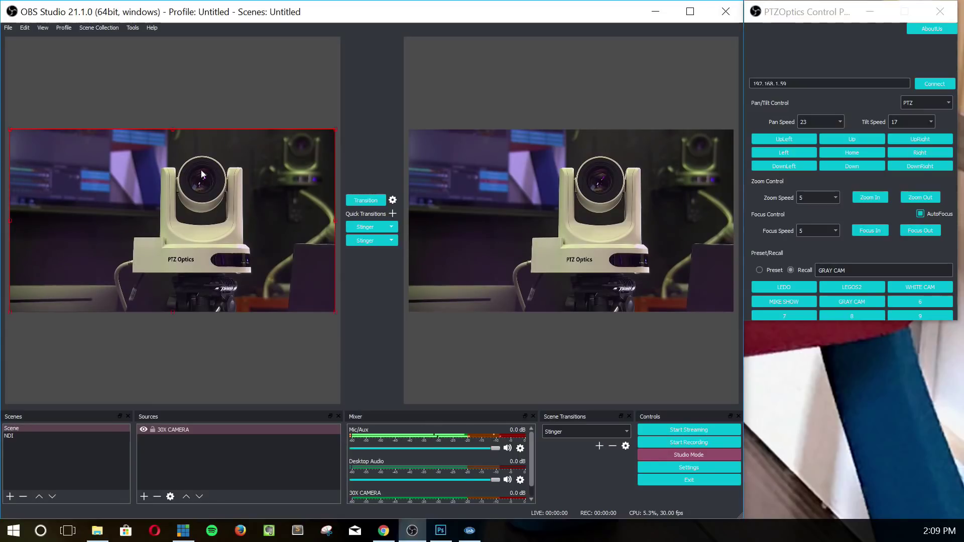
- Close the PTZOptics control window and reopen the PTZOptics Camera Controller
click(941, 16)
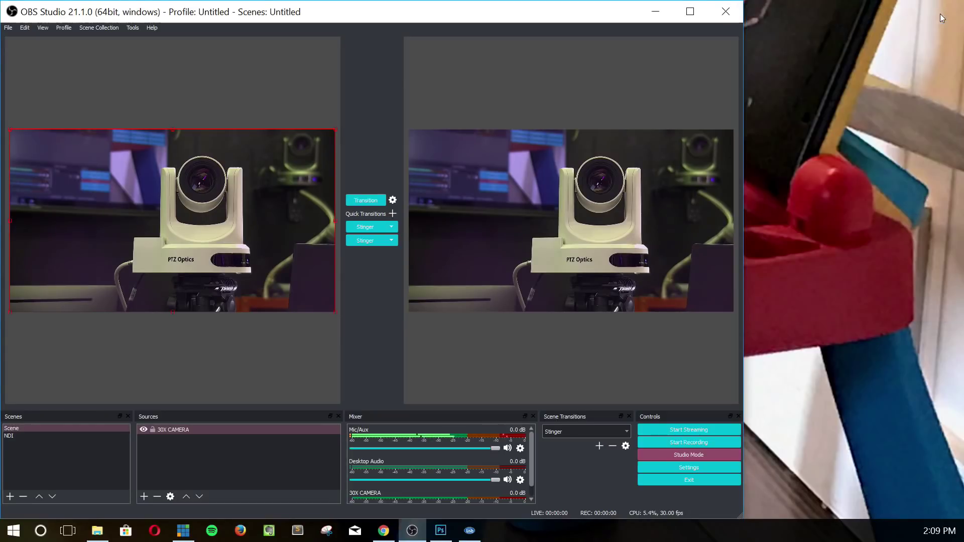
click(133, 29)
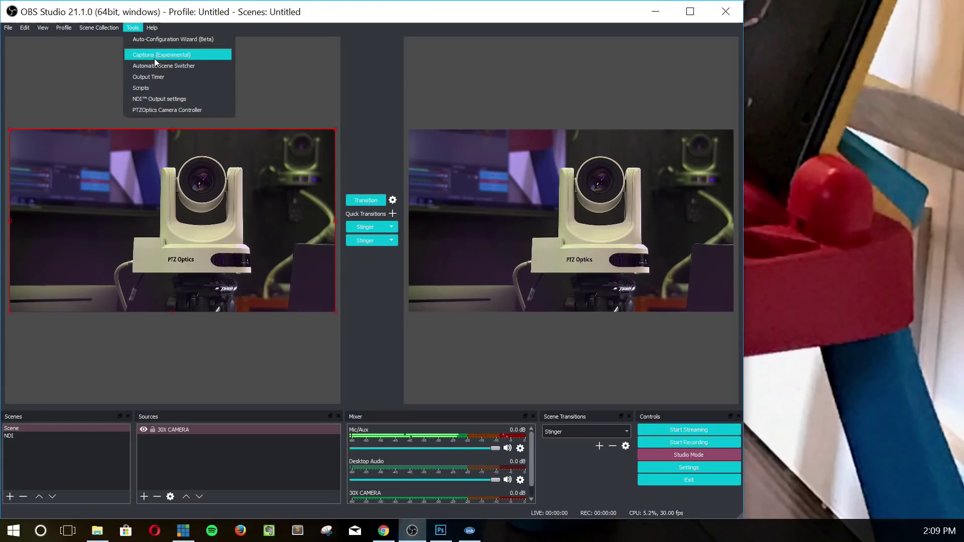
click(161, 110)
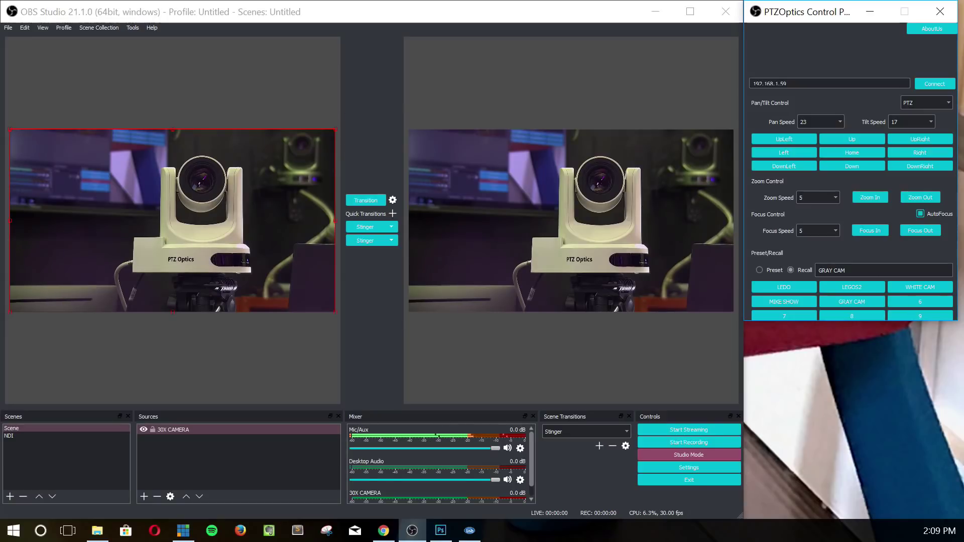
- Switch to File Explorer, maximize the OBS Plugin folder window and open readMe.txt
key(super+e)
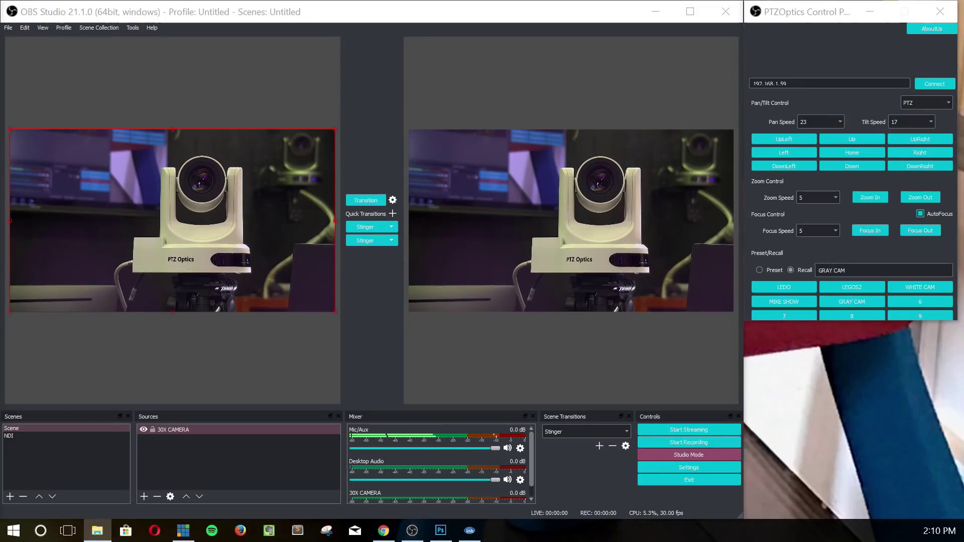
key(super+e)
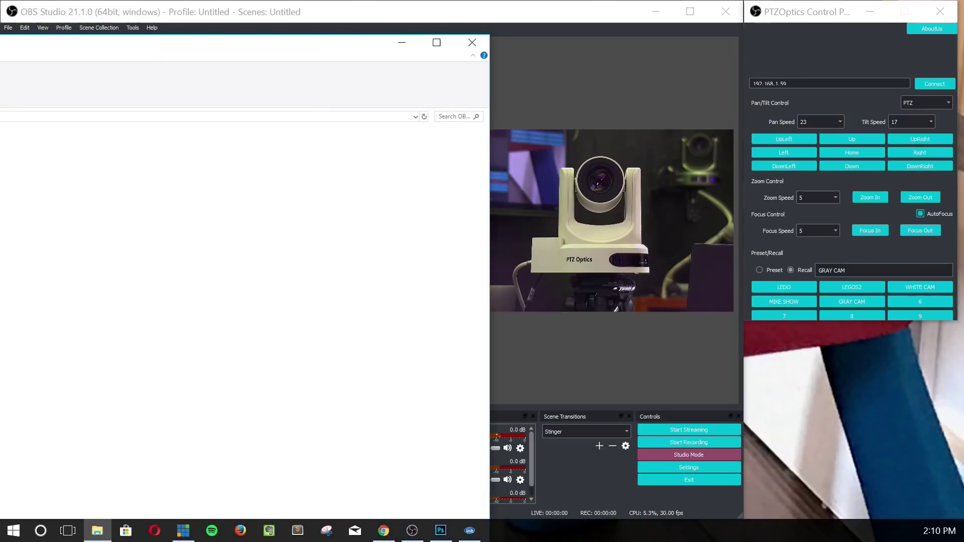
key(super+Up)
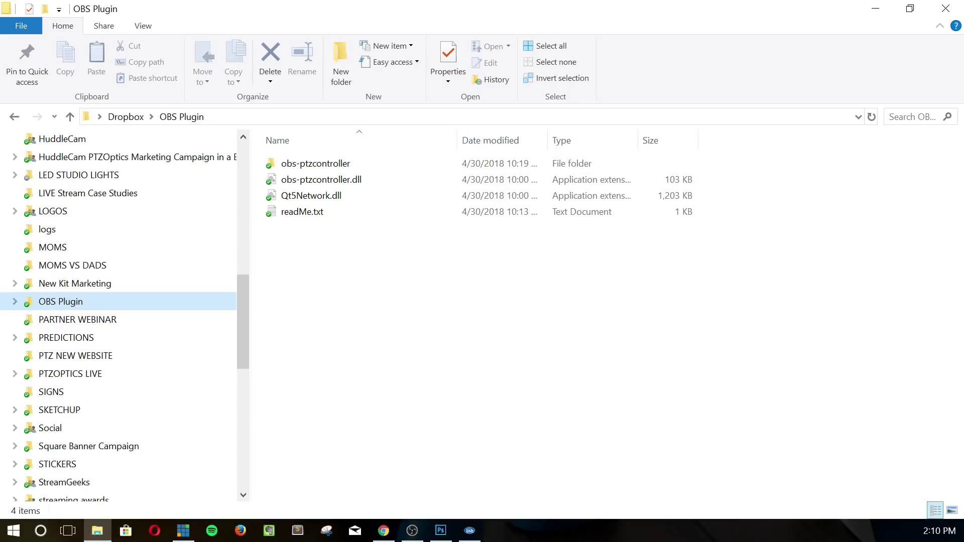
double_click(299, 213)
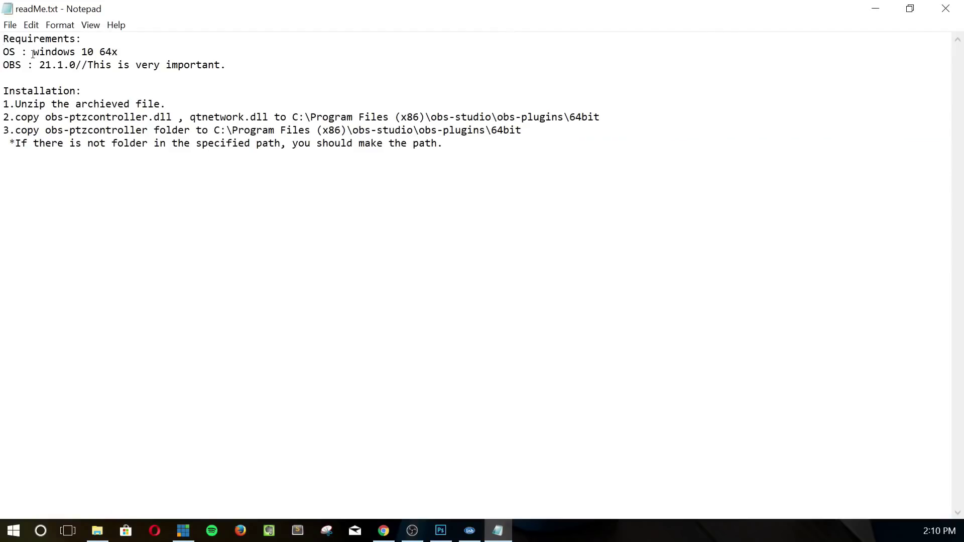
- Examine the operating system and OBS version requirements in readMe.txt, then close the file
drag(4, 40, 267, 69)
click(267, 70)
drag(267, 70, 292, 68)
click(945, 11)
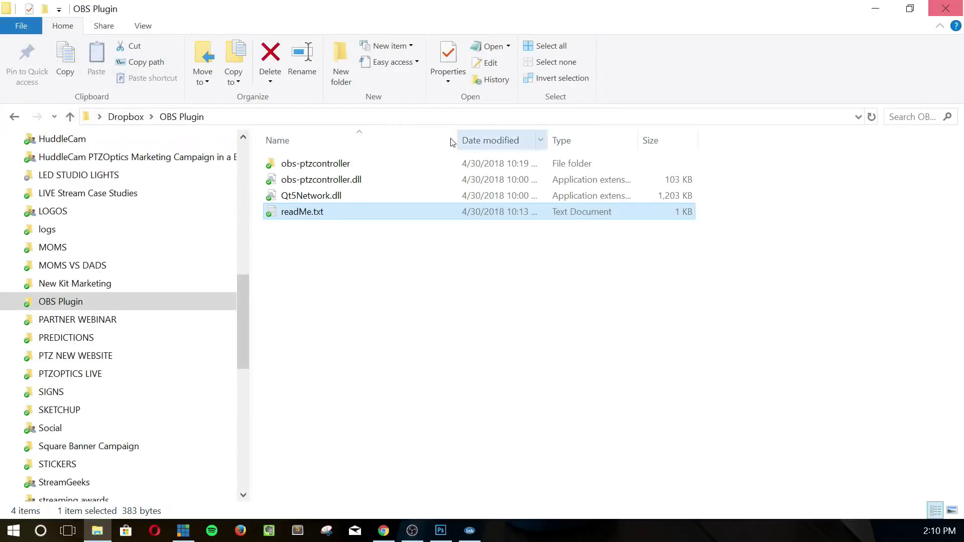
- Copy the obs-ptzcontroller folder, obs-ptzcontroller.dll and Qt5Network.dll from the OBS Plugin folder
click(324, 181)
click(342, 196)
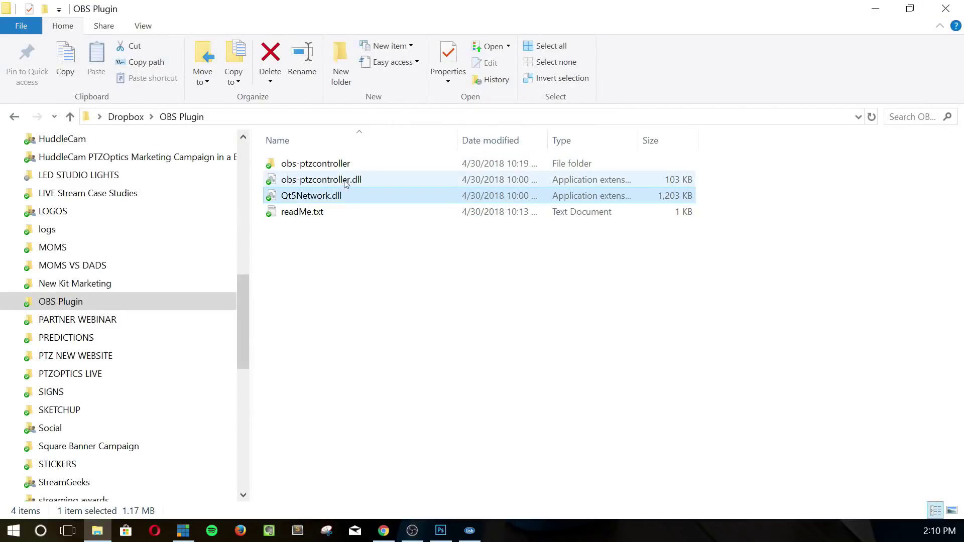
click(346, 182)
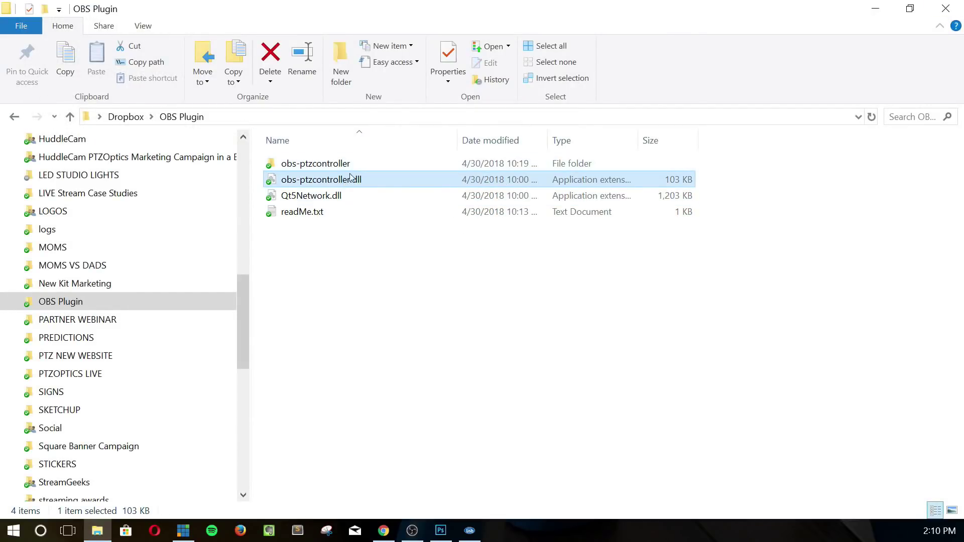
click(347, 196)
shift+click(347, 166)
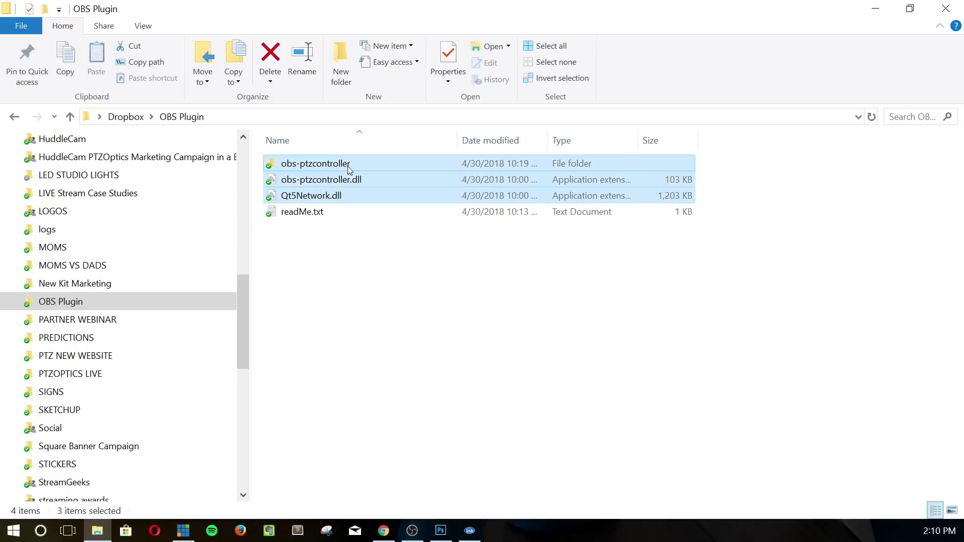
key(ctrl+c)
- View the plugin destination folder C:\Program Files (x86)\obs-studio\obs-plugins\64bit, then close File Explorer to return to OBS
drag(242, 292, 236, 439)
click(141, 322)
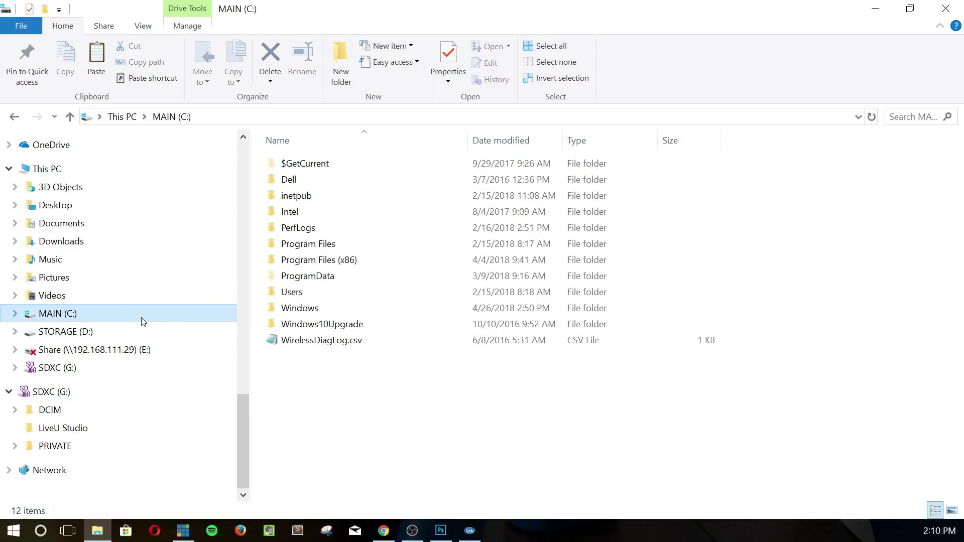
click(342, 268)
double_click(342, 268)
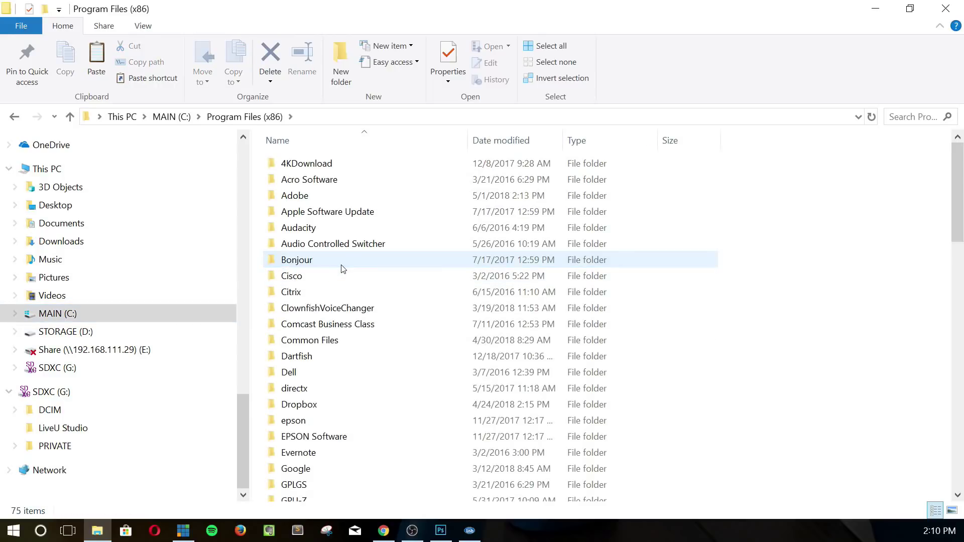
text(obs)
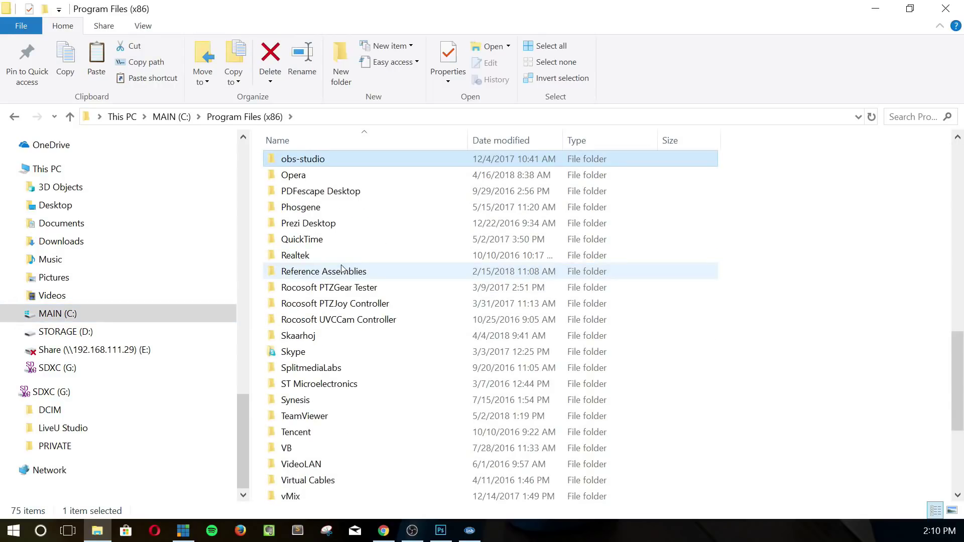
double_click(314, 160)
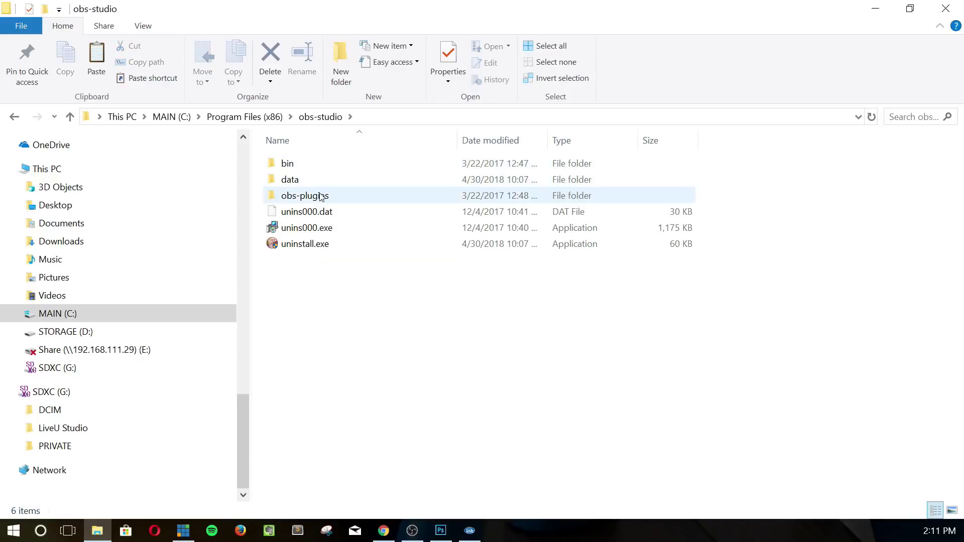
double_click(319, 196)
double_click(303, 182)
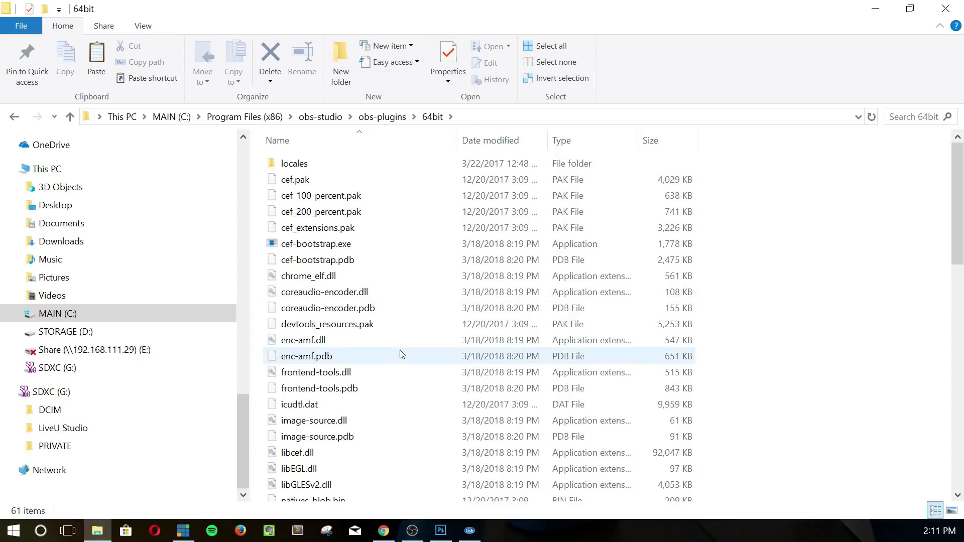
click(955, 11)
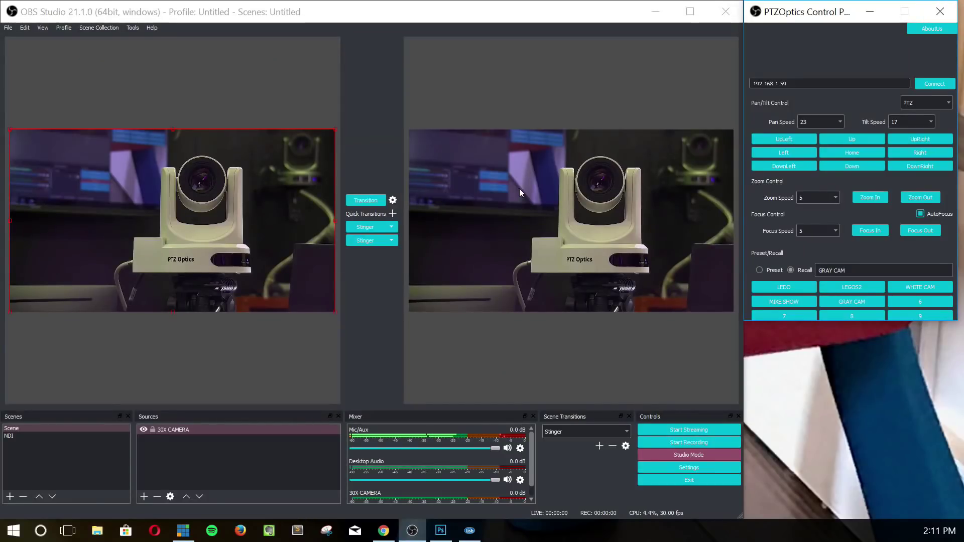